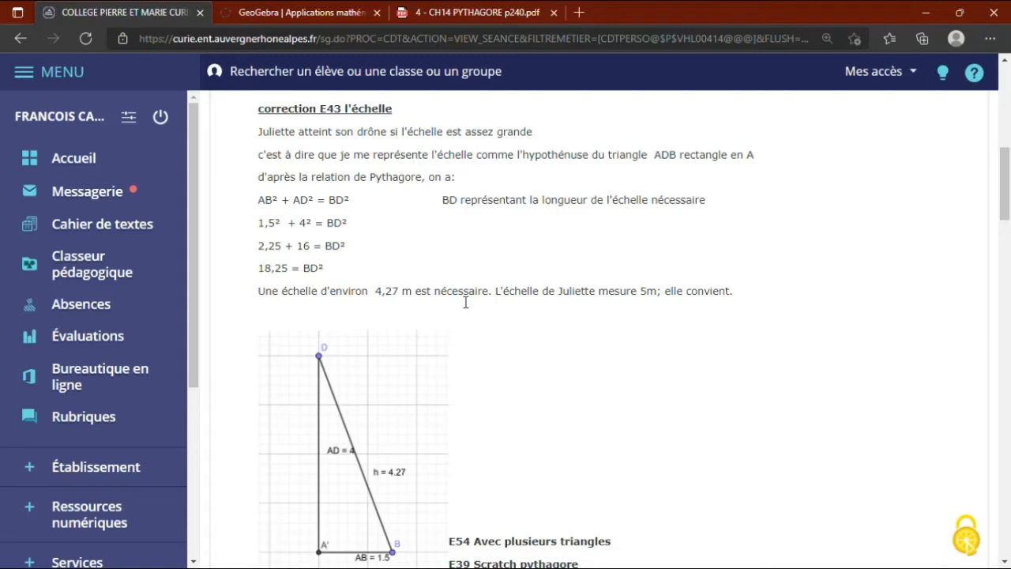
Switch to the GeoGebra site, load geogebra.org and launch the GeoGebra Classique application.
left_click(341, 21)
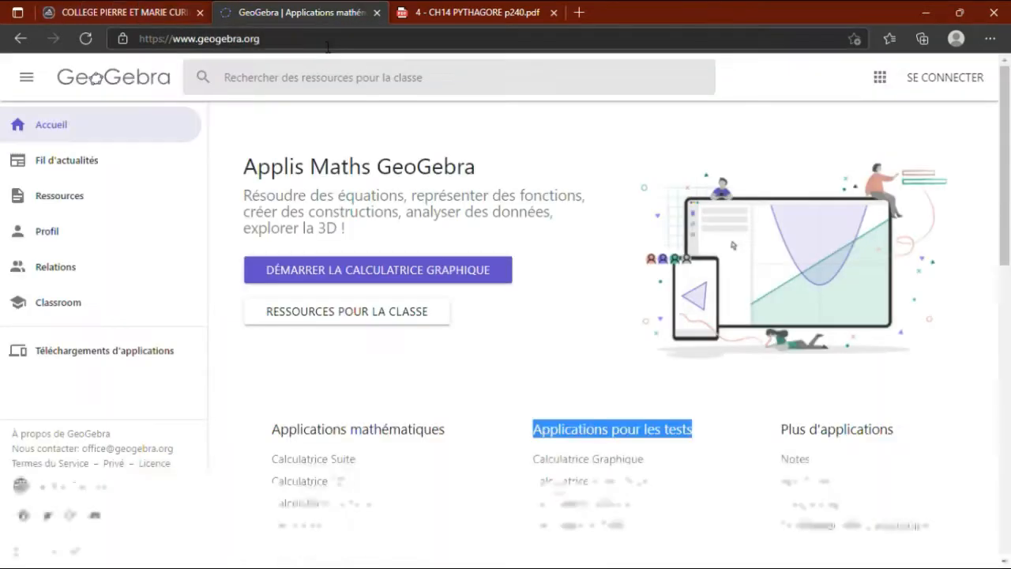
left_click(328, 41)
type("ge")
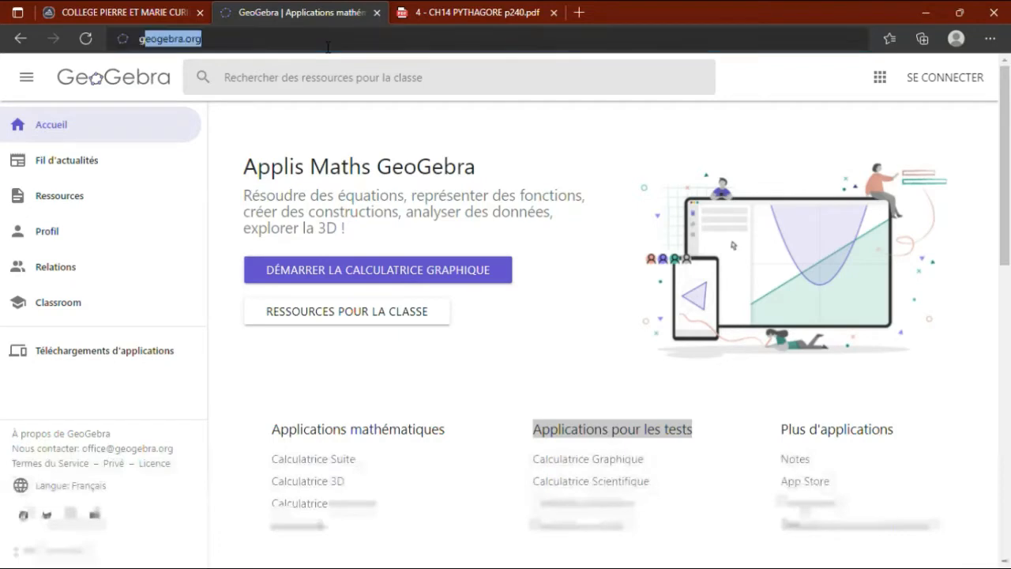
type("oge")
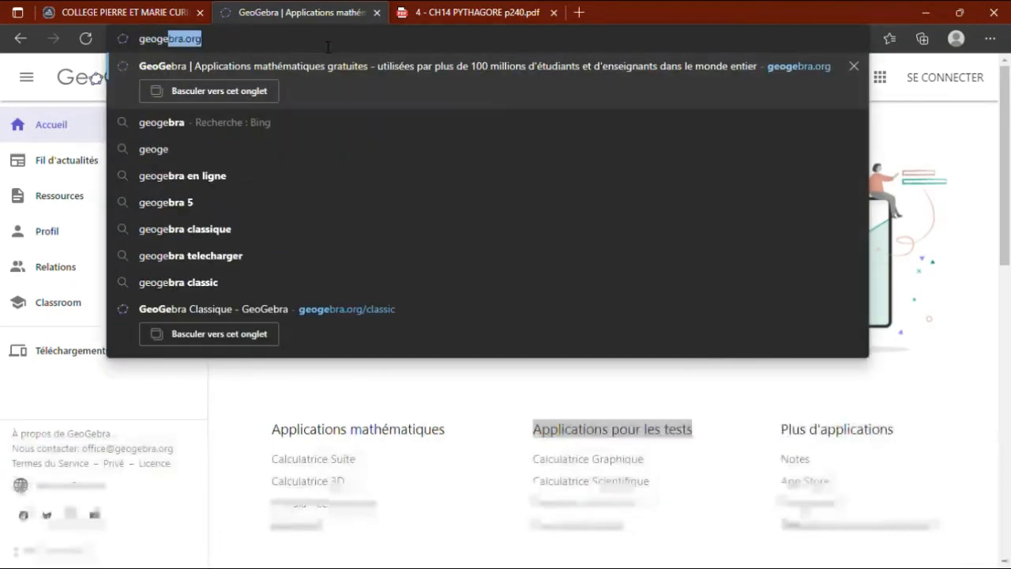
type("bra.o")
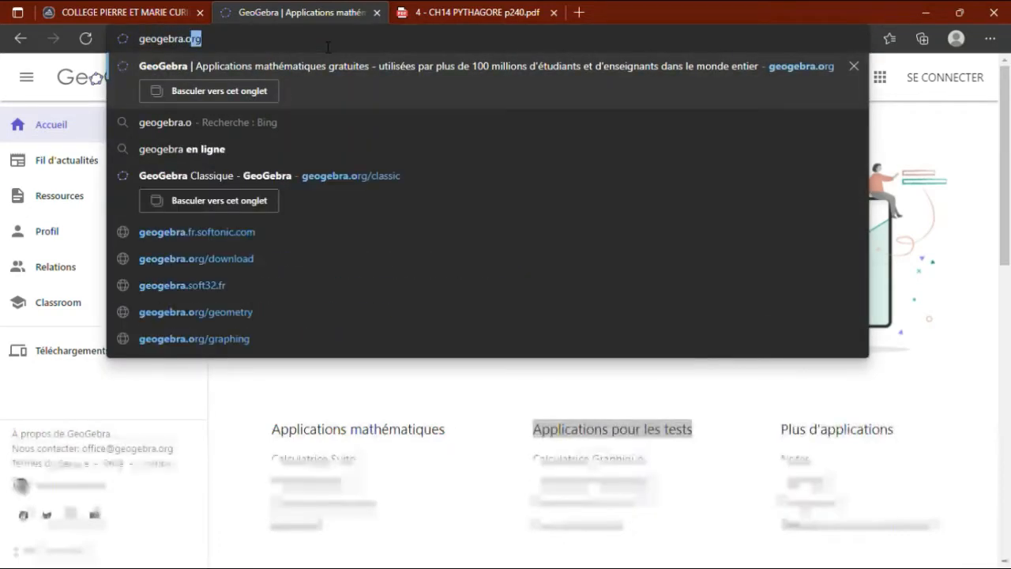
type("rg")
key("Return")
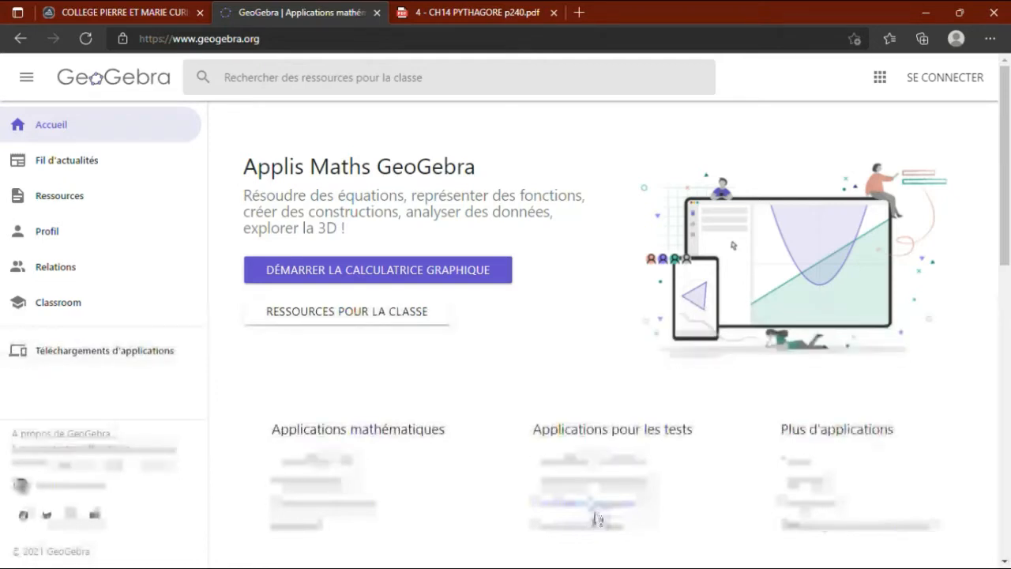
left_click(598, 518)
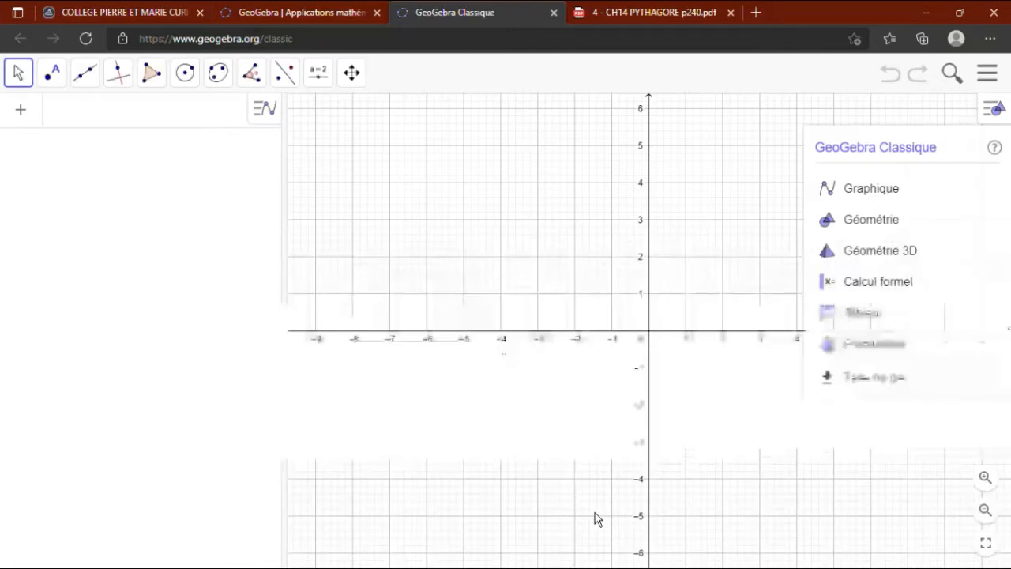
Draw a closed triangle polygon with vertices at the origin, (1.5, 0) on the x-axis and (0, 4) on the y-axis.
left_click(352, 73)
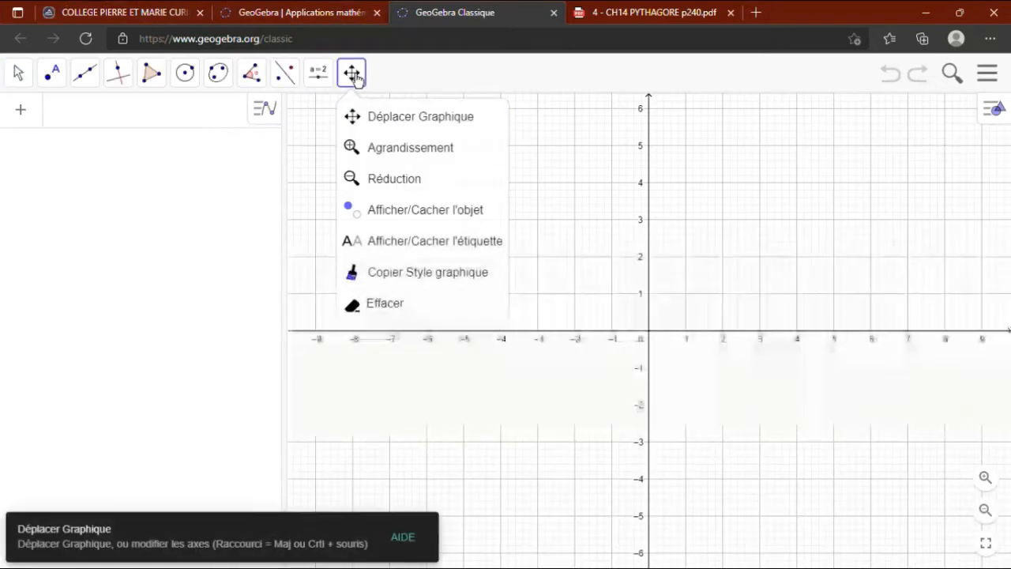
left_click(370, 127)
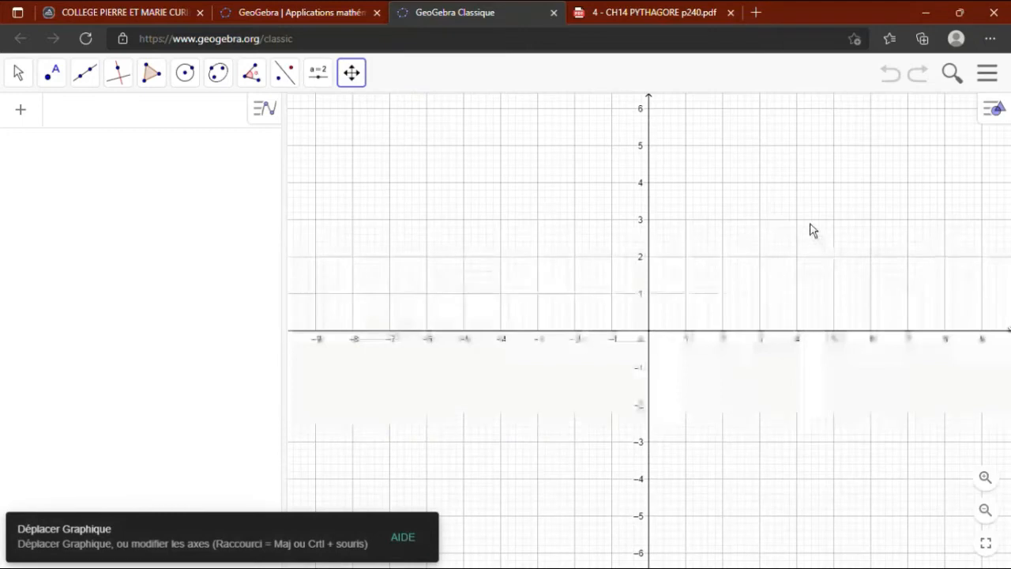
left_click_drag(811, 229, 576, 316)
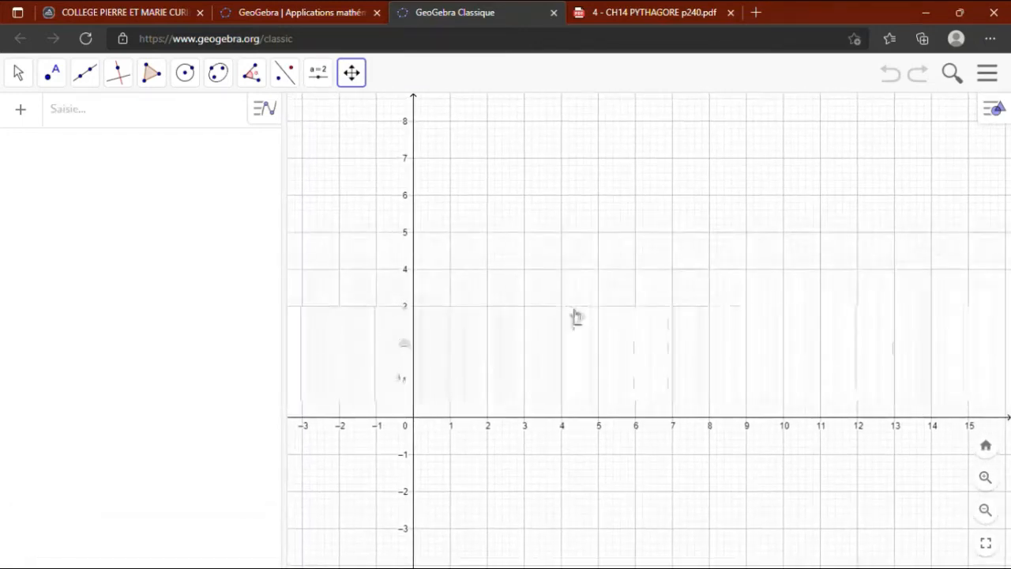
scroll(576, 316, "up", 4)
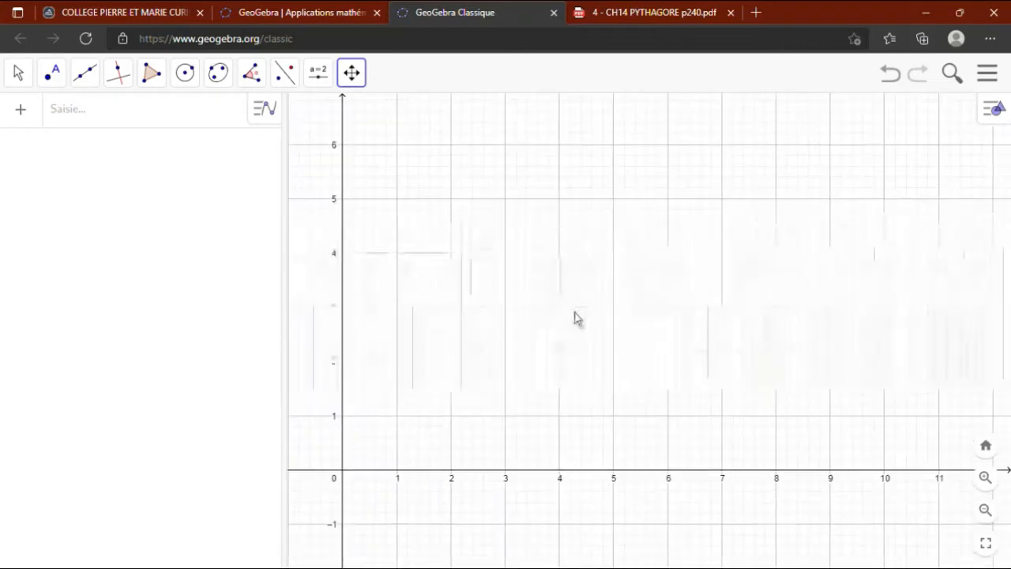
left_click_drag(625, 344, 702, 400)
scroll(699, 398, "up", 3)
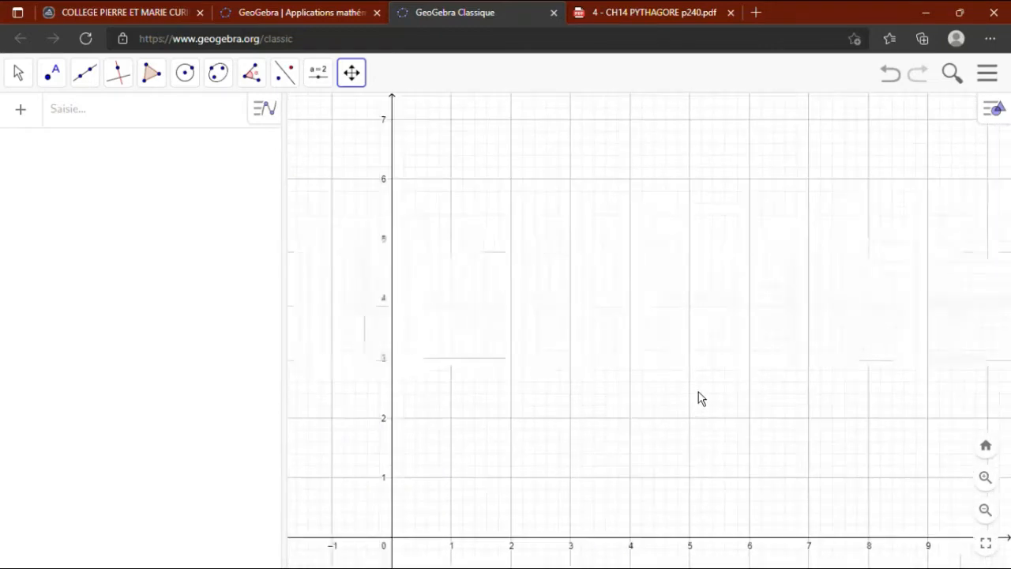
left_click_drag(670, 450, 665, 401)
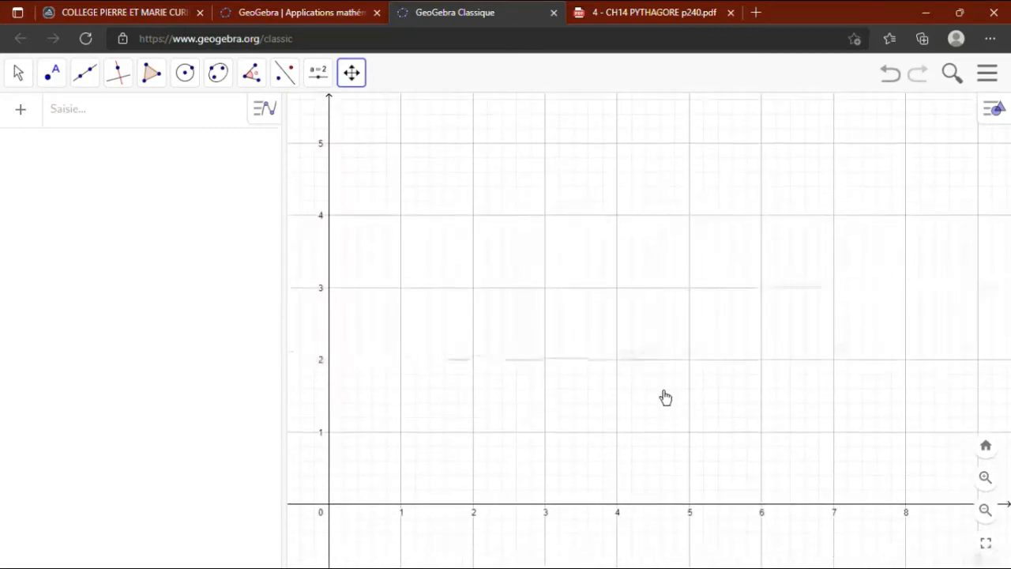
scroll(664, 395, "up", 1)
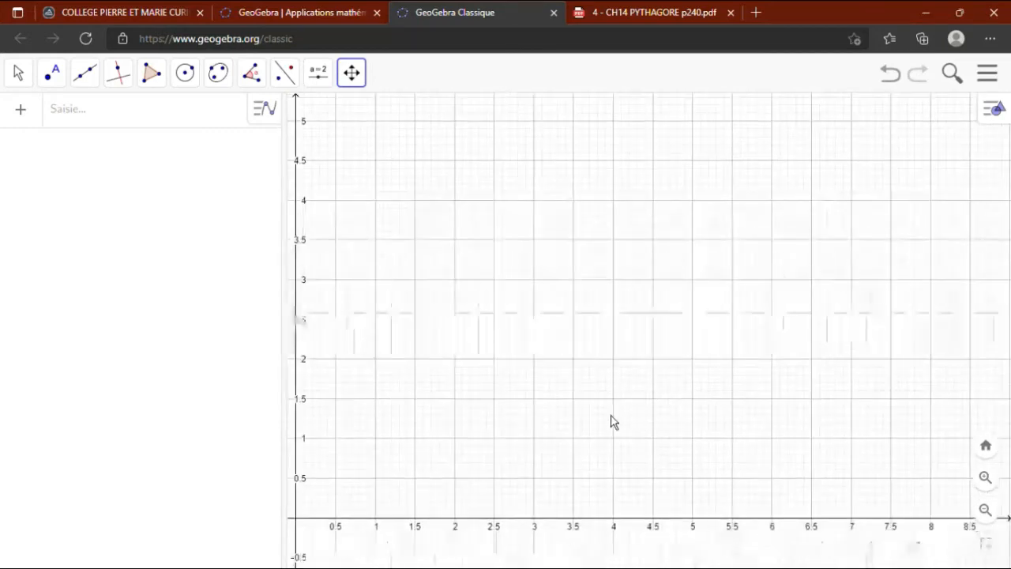
left_click_drag(610, 422, 669, 430)
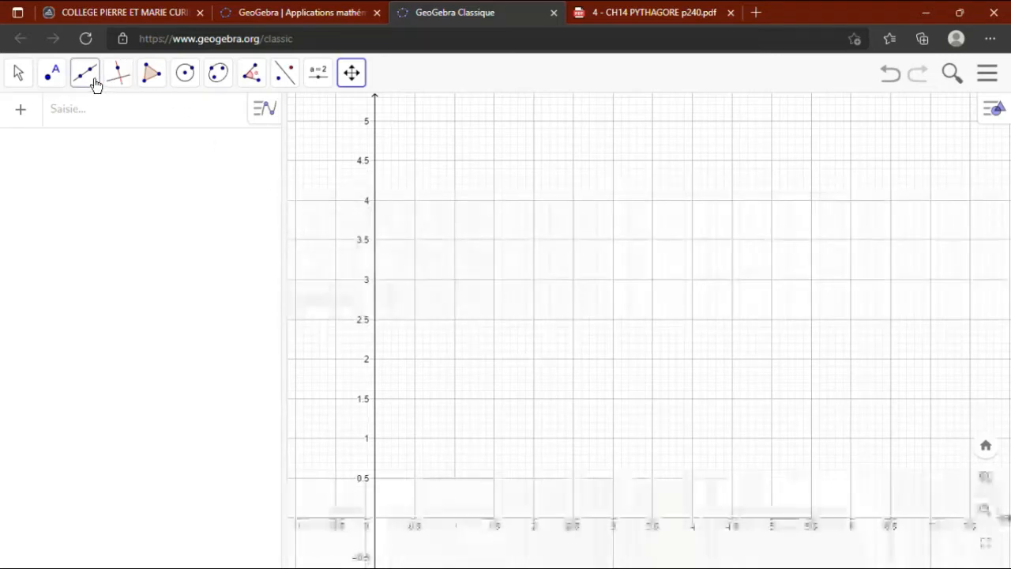
left_click(155, 85)
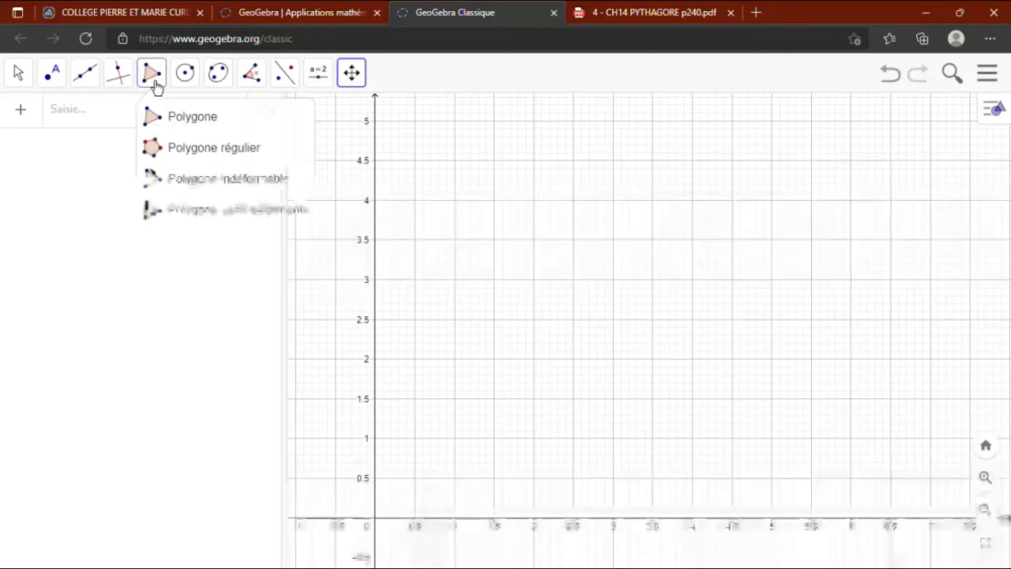
left_click(186, 122)
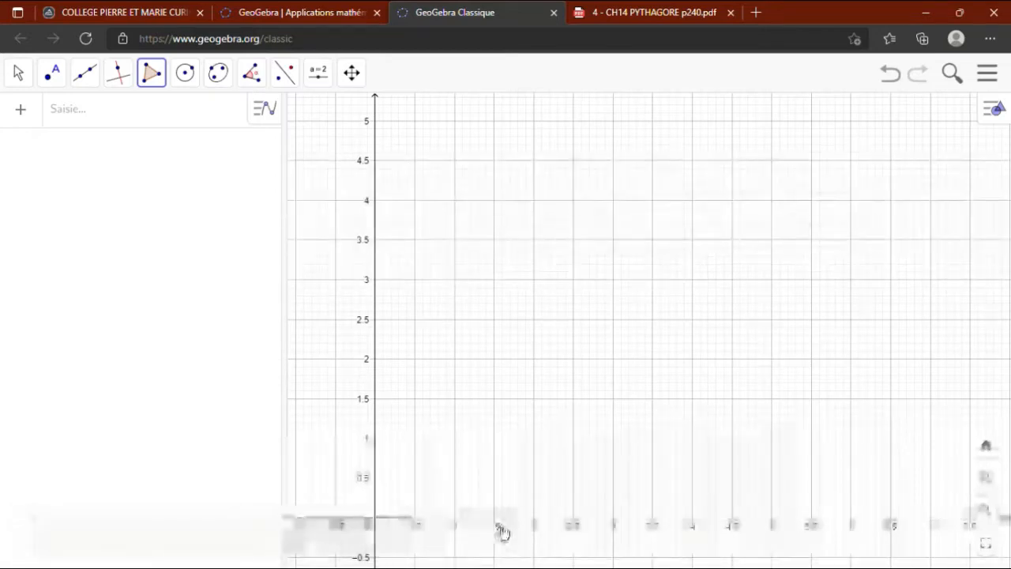
left_click(381, 530)
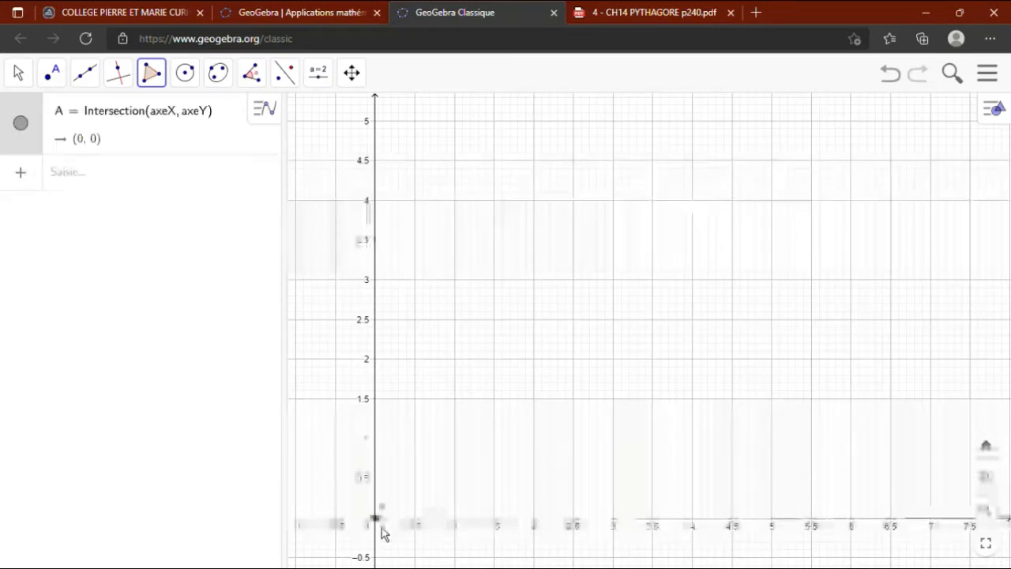
left_click(501, 527)
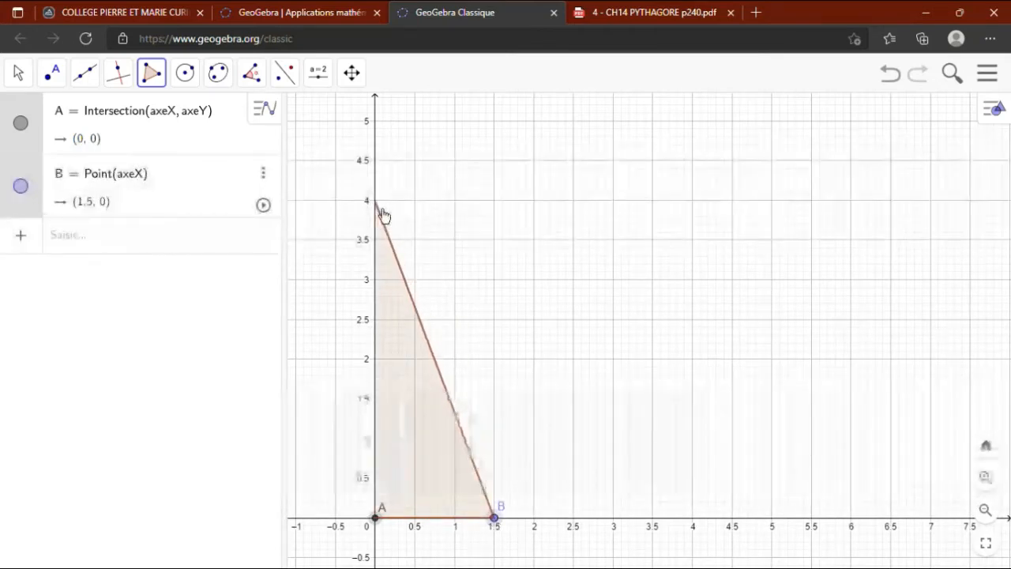
left_click(382, 211)
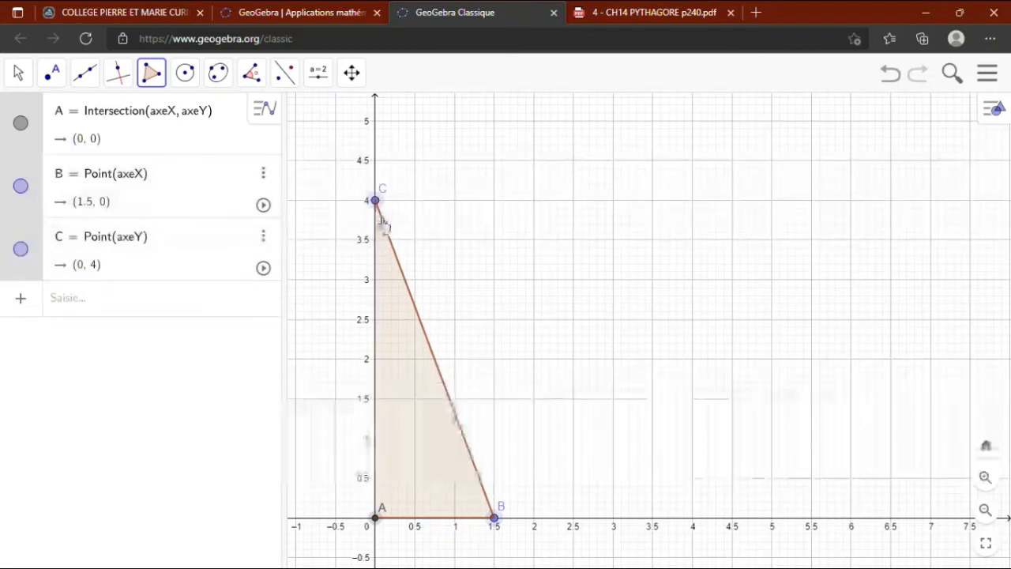
left_click(383, 525)
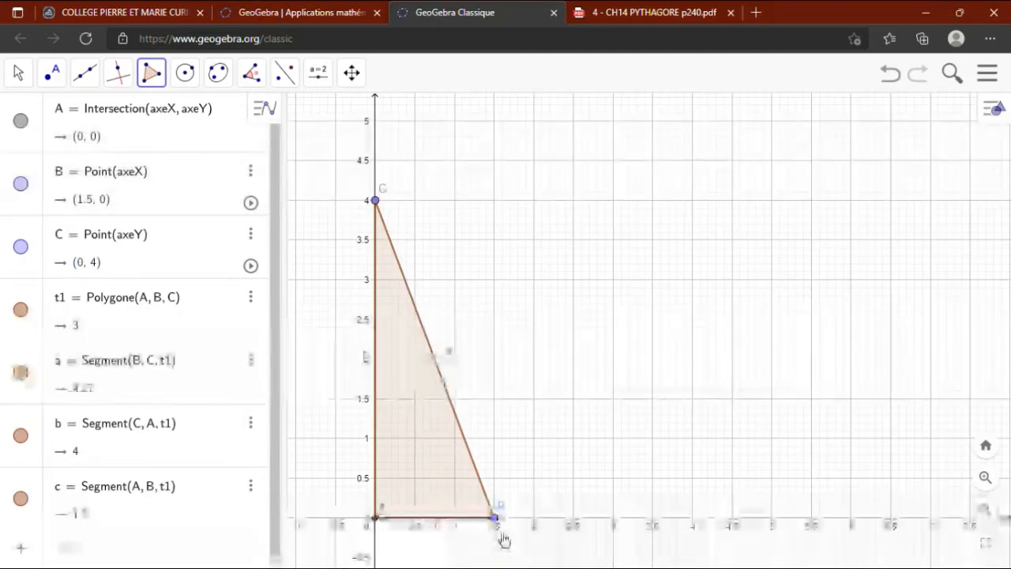
Mark the angle BAC at the triangle's vertex A with the Angle tool.
left_click(252, 73)
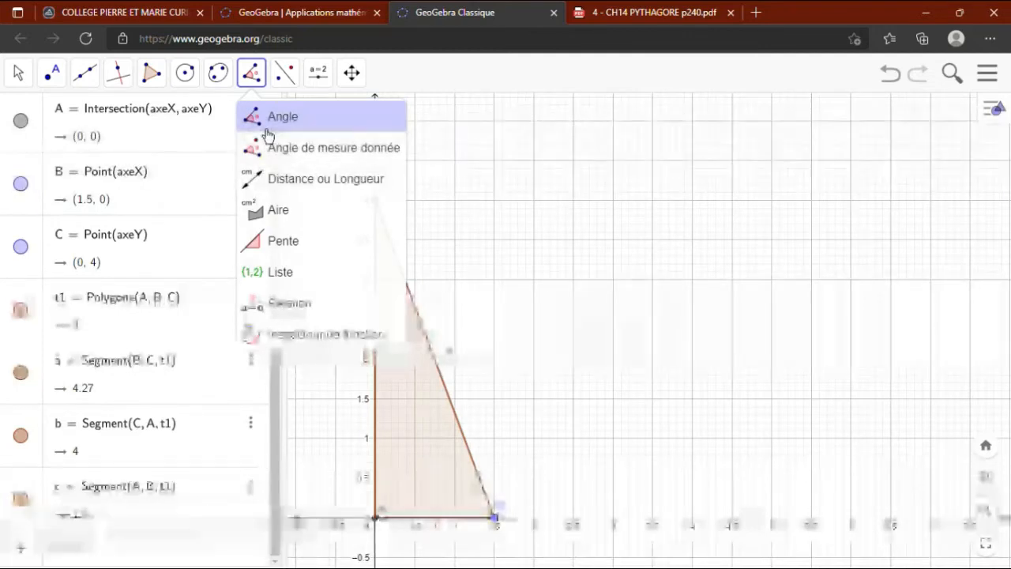
left_click(268, 134)
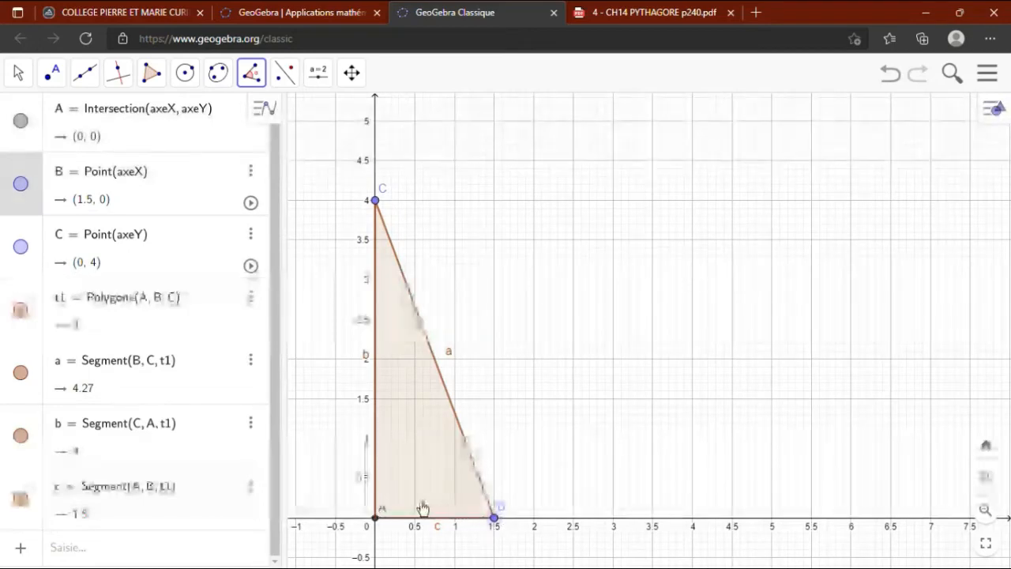
left_click(385, 529)
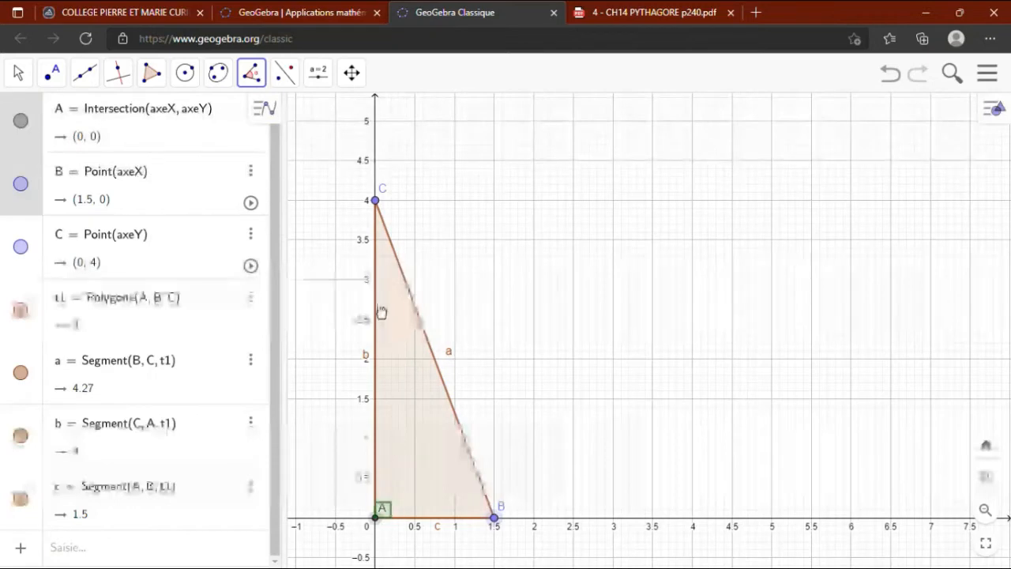
left_click(383, 209)
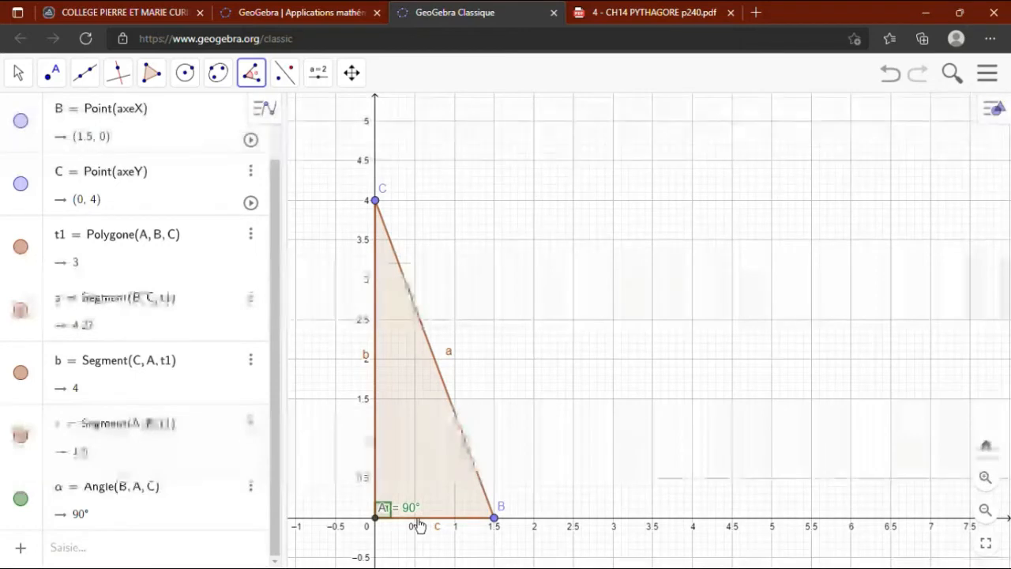
Display the length of the triangle's hypotenuse BC with the Distance ou Longueur tool.
left_click(254, 82)
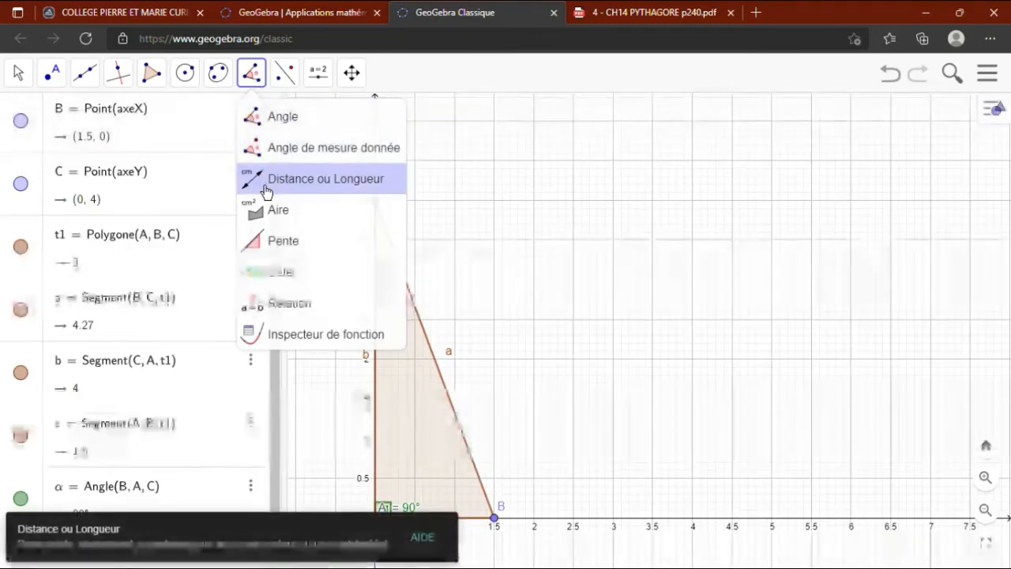
left_click(265, 188)
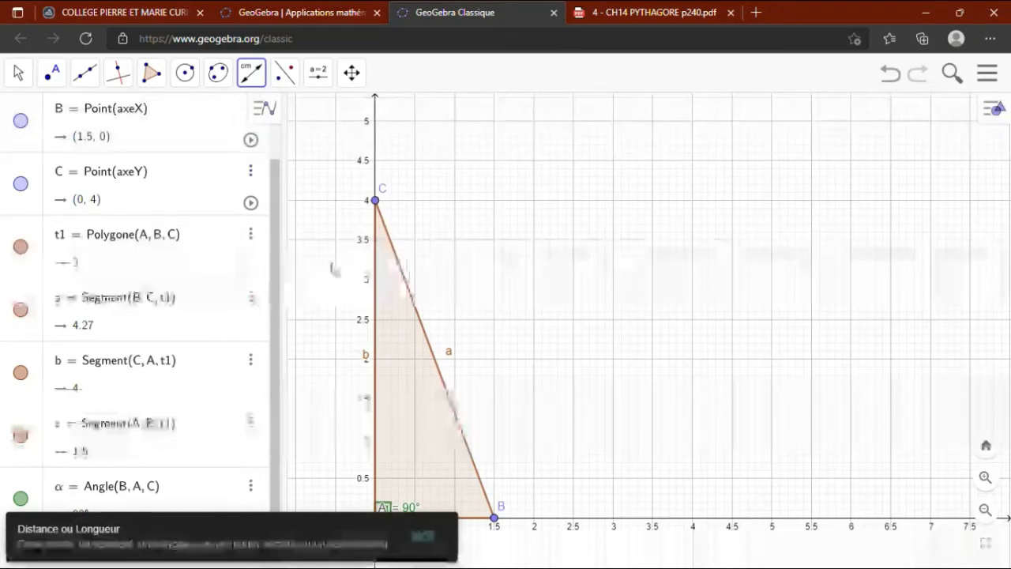
left_click(423, 320)
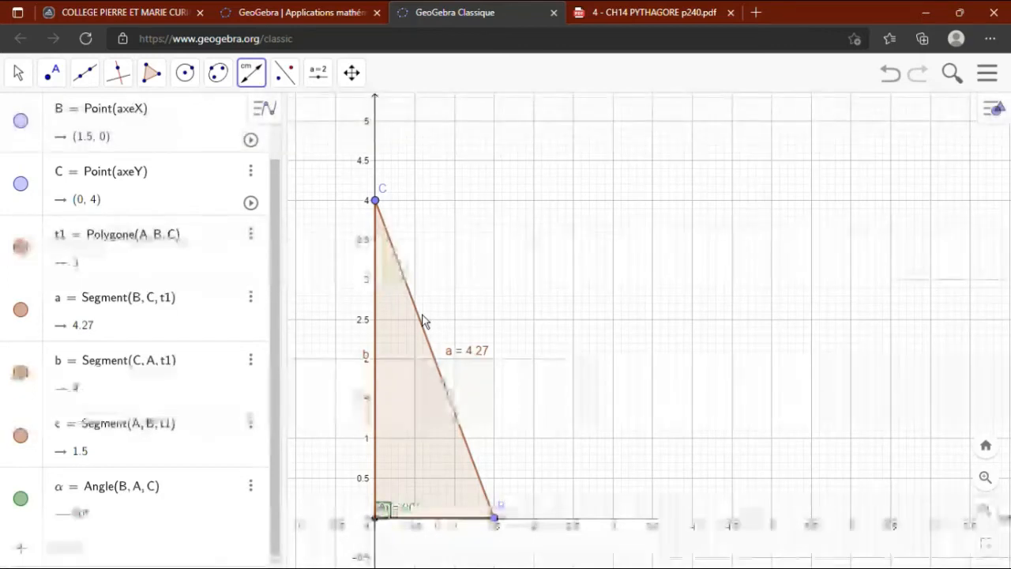
Draw a ray (Demi-droite) starting at point B and passing through point C along the hypotenuse.
left_click(88, 75)
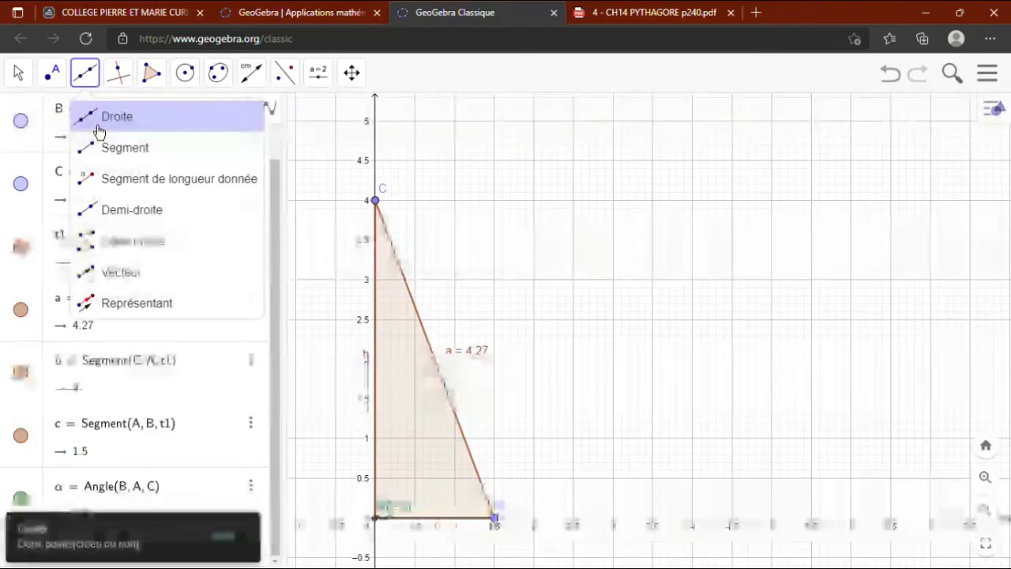
left_click(94, 213)
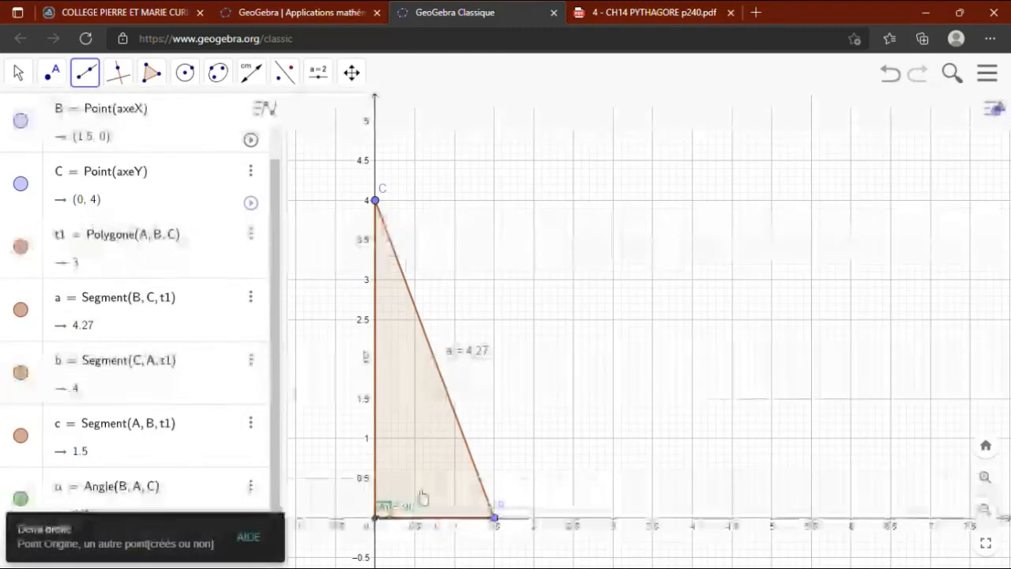
left_click(502, 526)
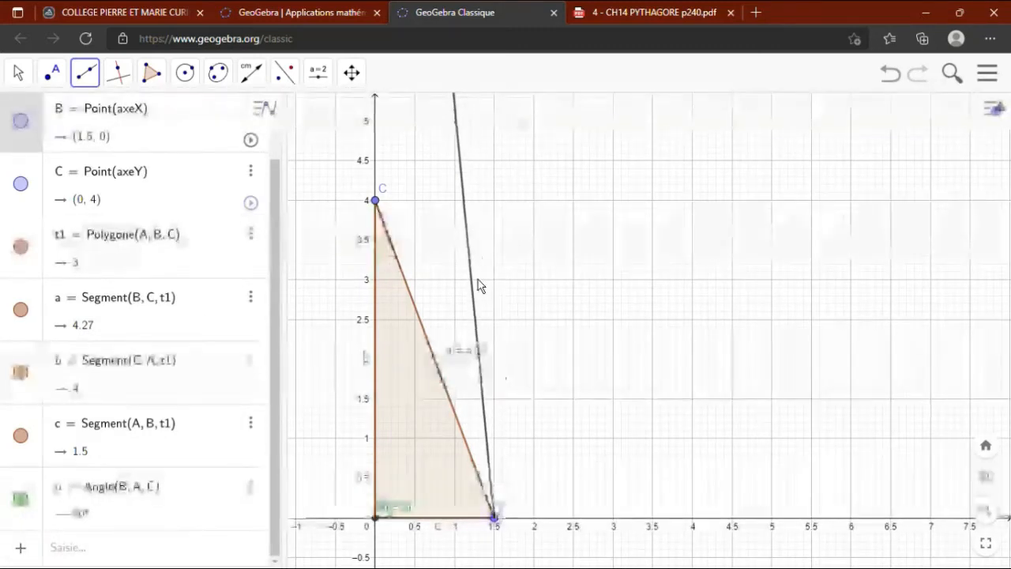
left_click(382, 209)
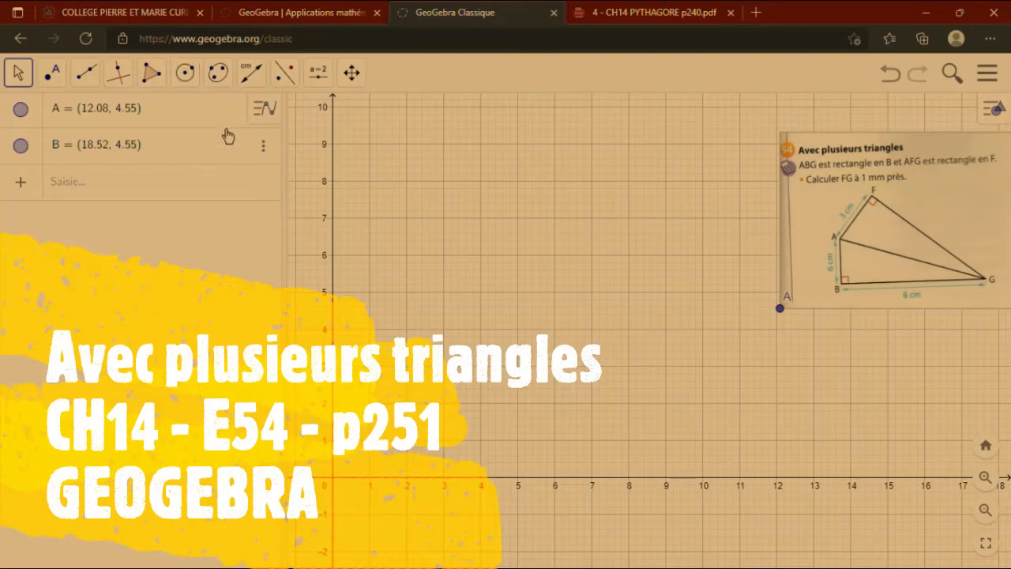
Draw a closed triangle polygon with vertices at (8, 0) on the x-axis, the origin and (0, 6) on the y-axis.
left_click(162, 84)
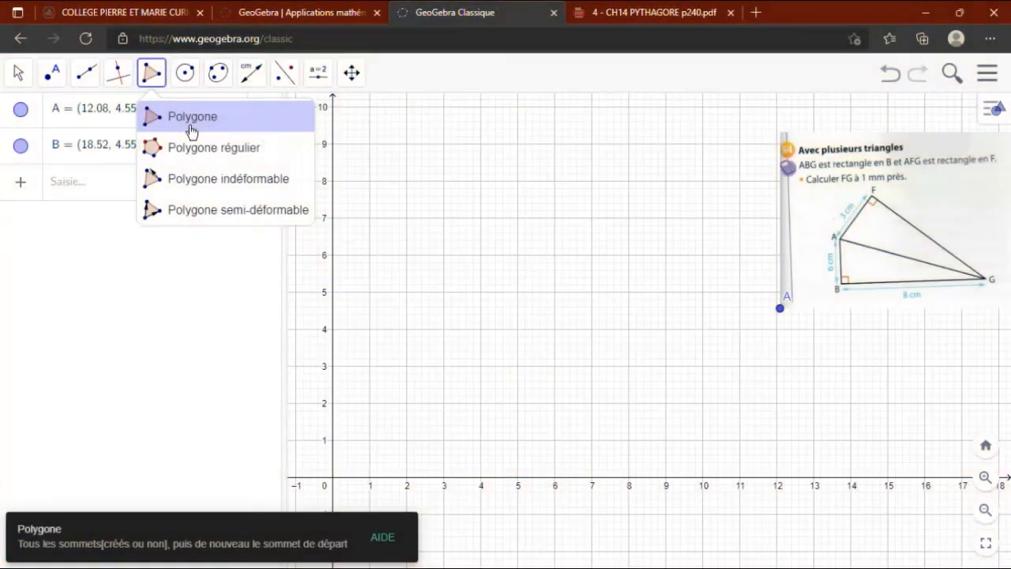
left_click(191, 130)
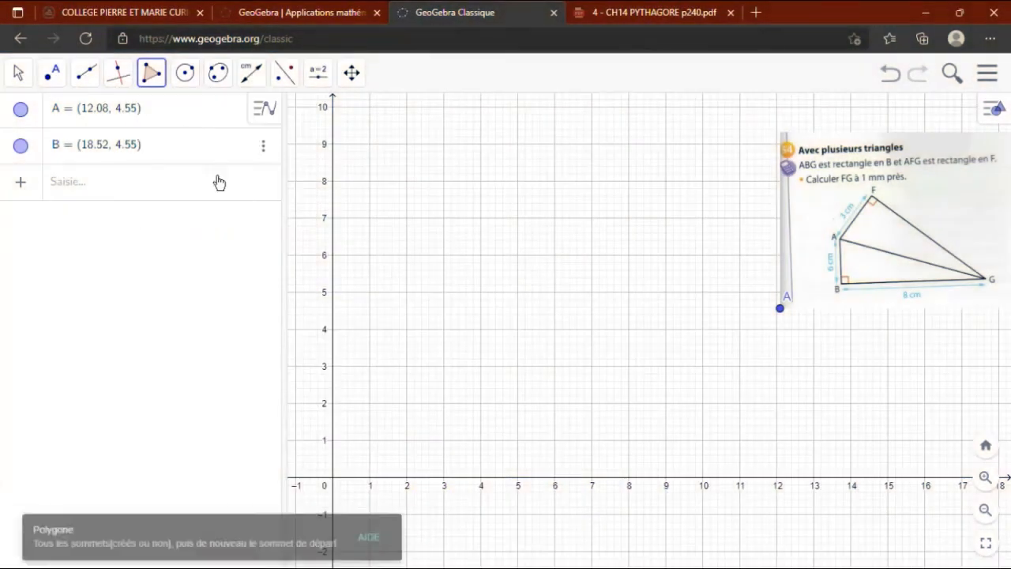
left_click(637, 489)
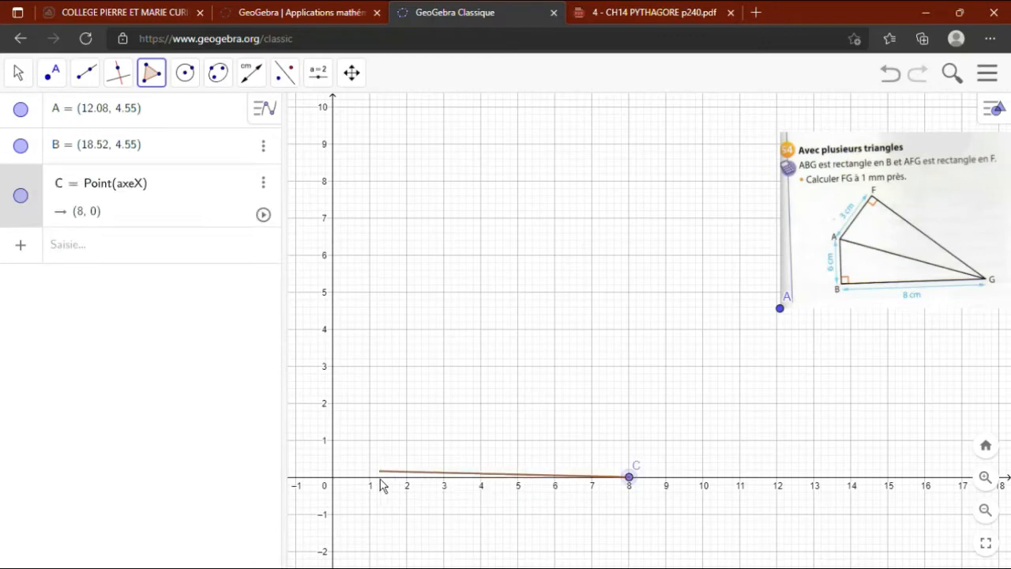
left_click(342, 491)
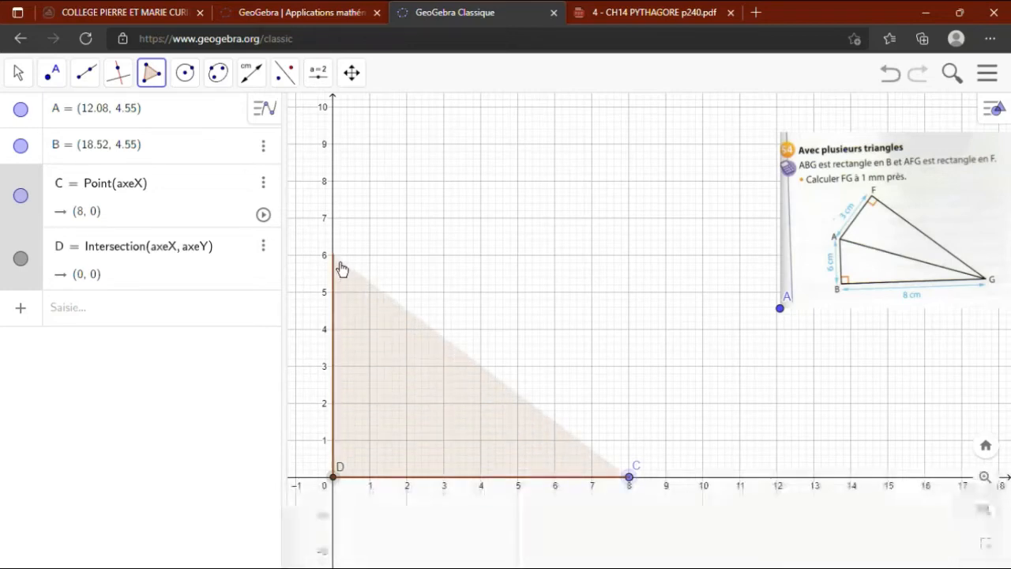
left_click(334, 256)
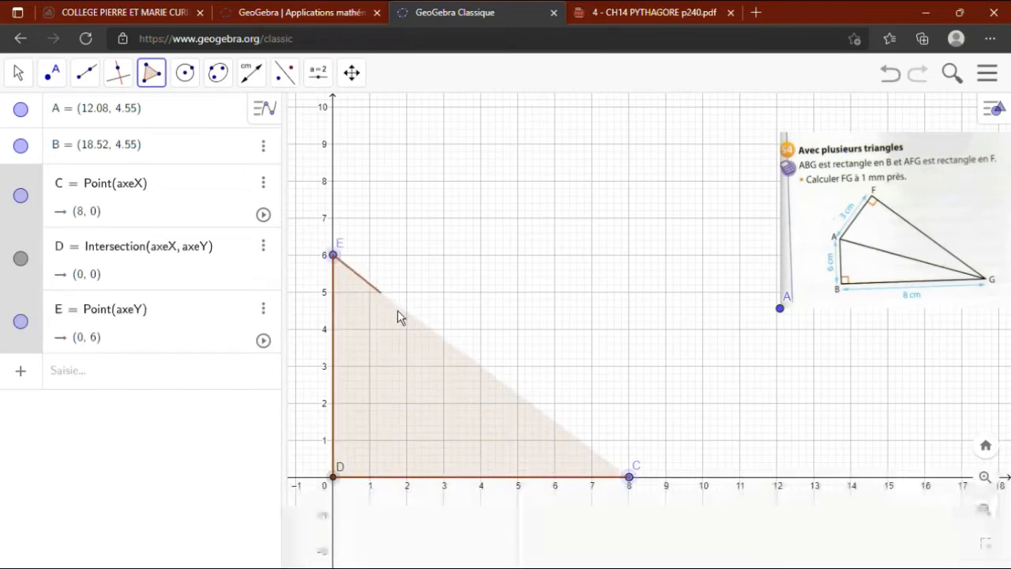
left_click(629, 478)
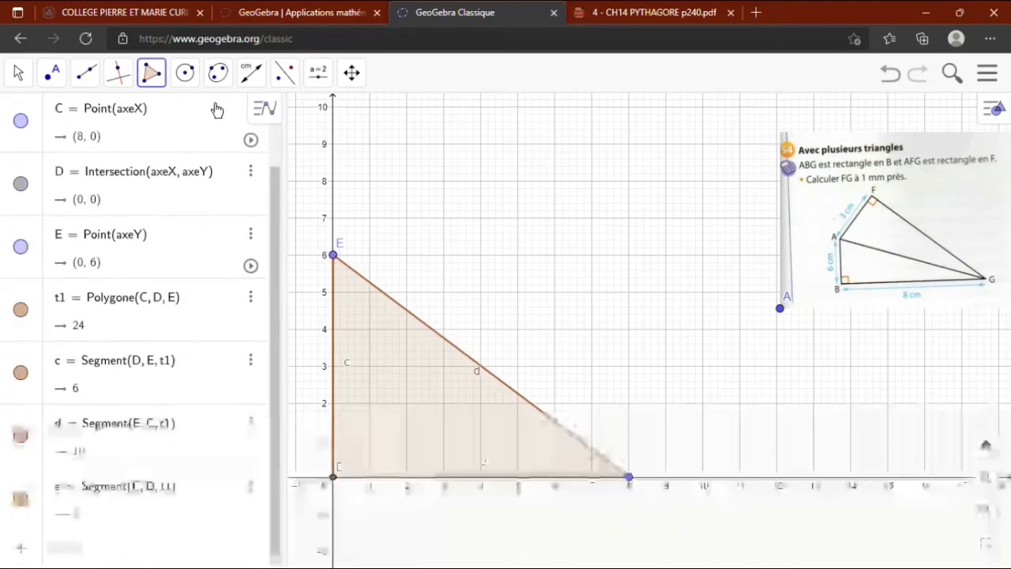
Display the length of the triangle's hypotenuse EC with the Distance ou Longueur tool.
left_click(253, 75)
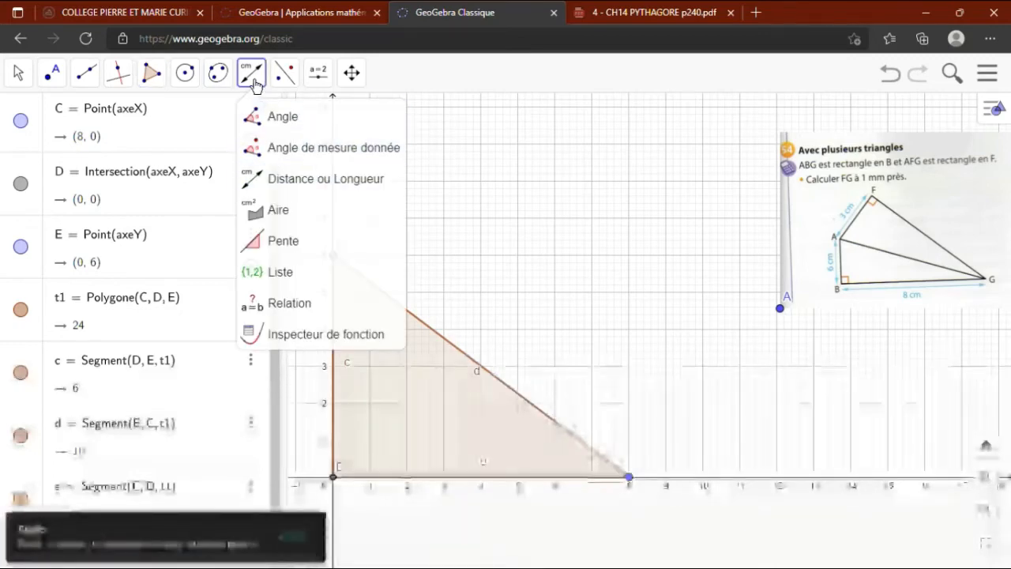
mouse_move(22, 87)
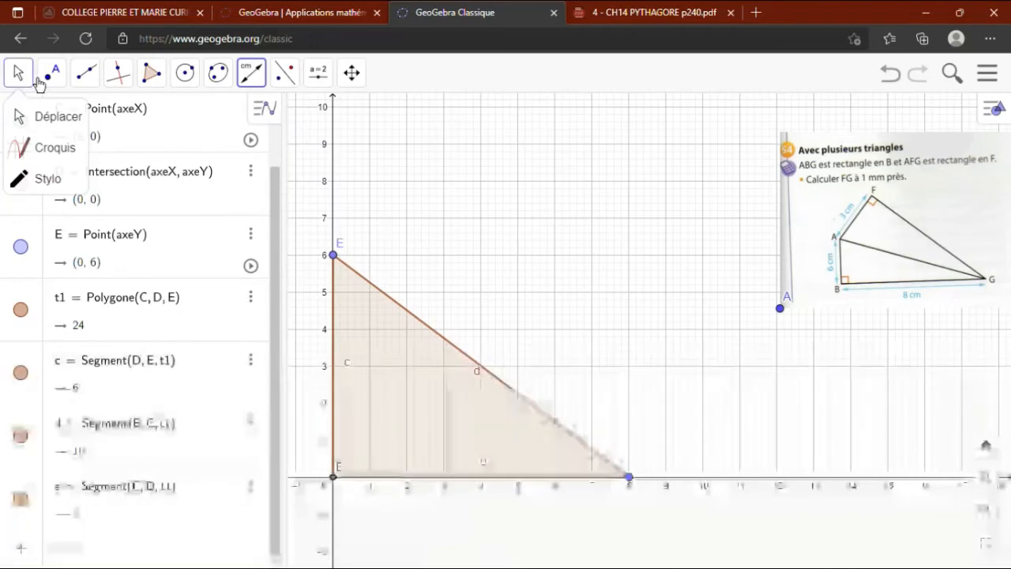
mouse_move(154, 82)
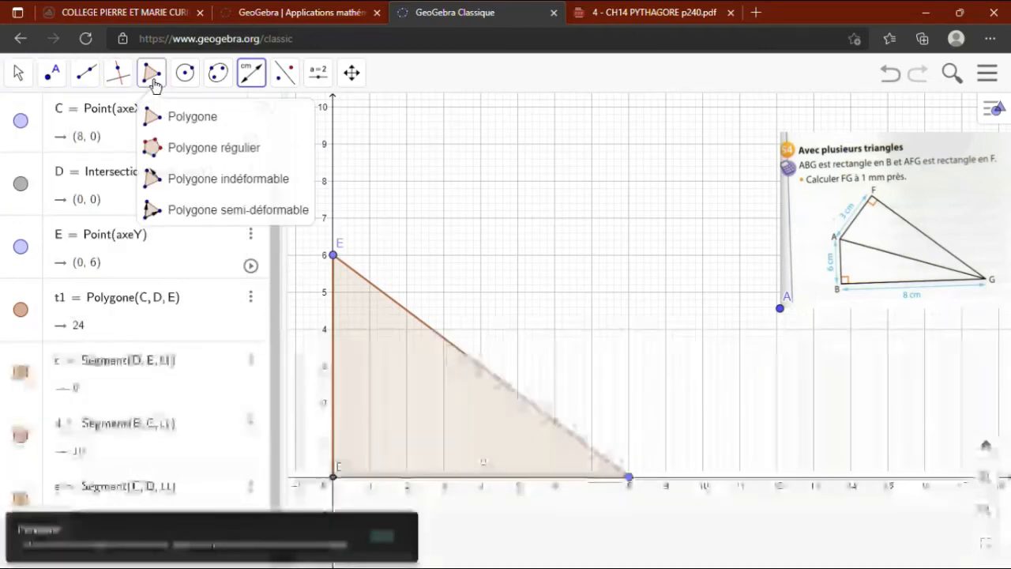
mouse_move(57, 87)
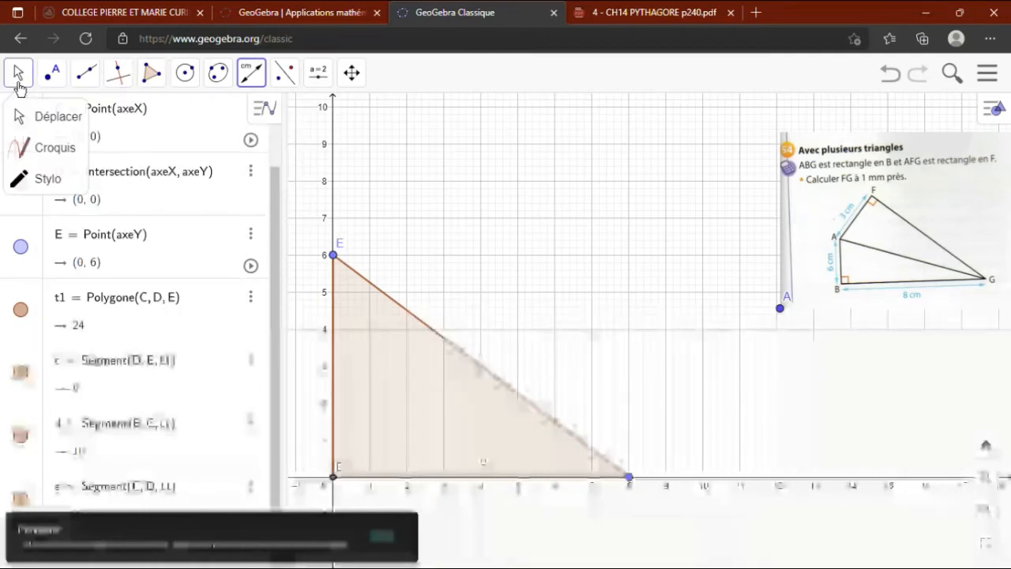
mouse_move(118, 79)
mouse_move(257, 79)
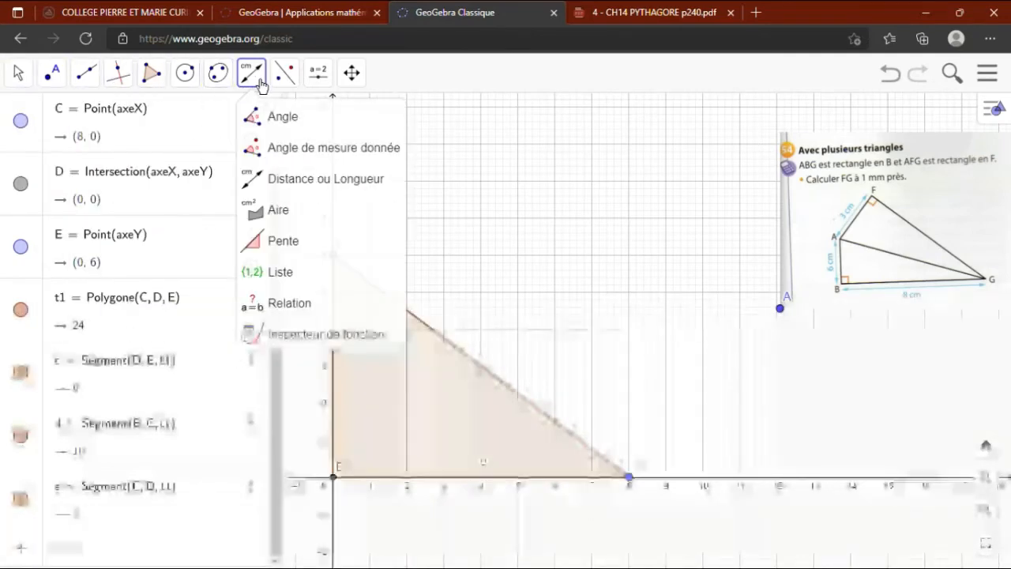
left_click(269, 189)
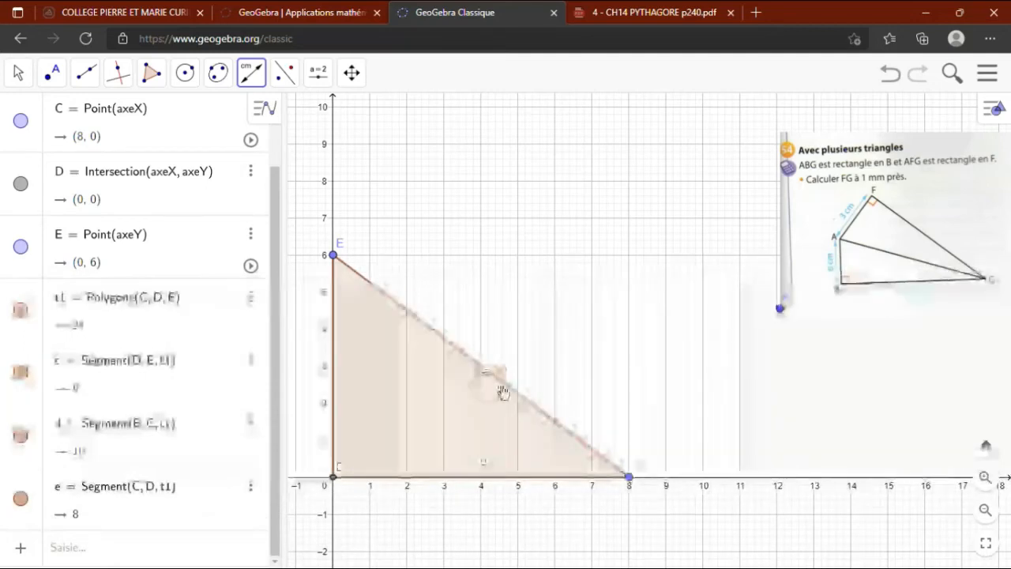
Mark the angle CDE at the triangle's vertex D on the origin with the Angle tool.
left_click(253, 79)
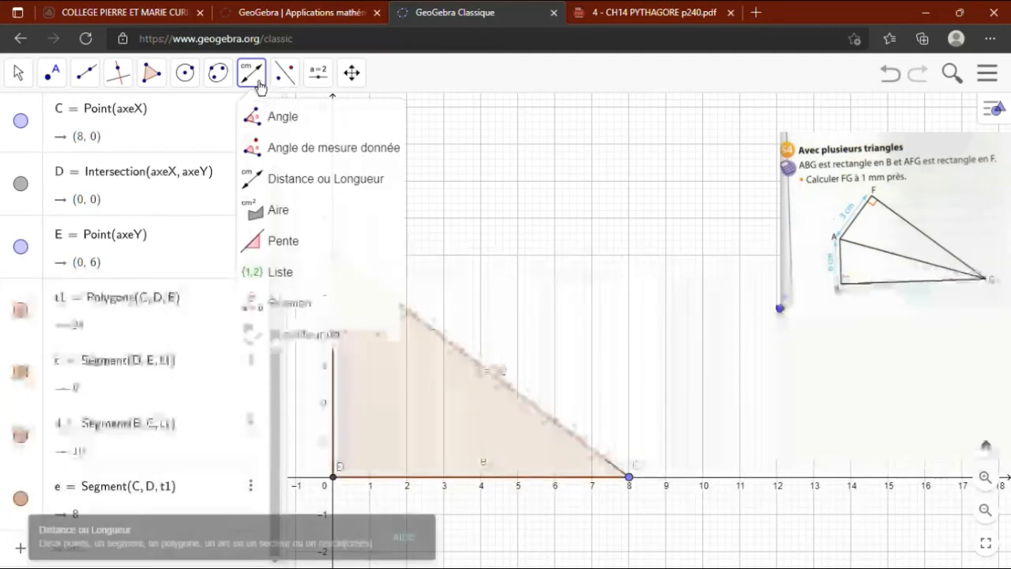
left_click(285, 131)
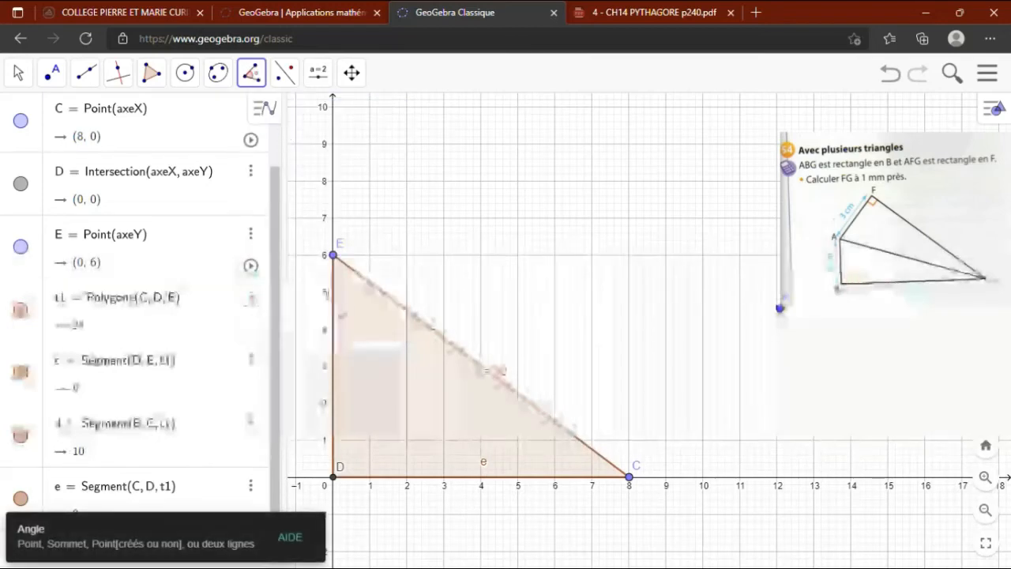
left_click(629, 479)
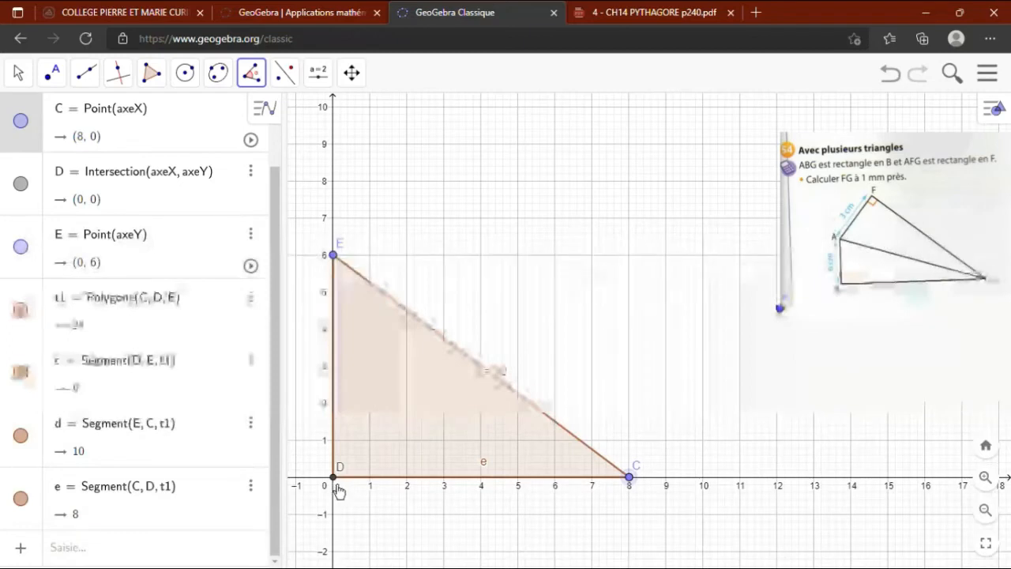
left_click(336, 479)
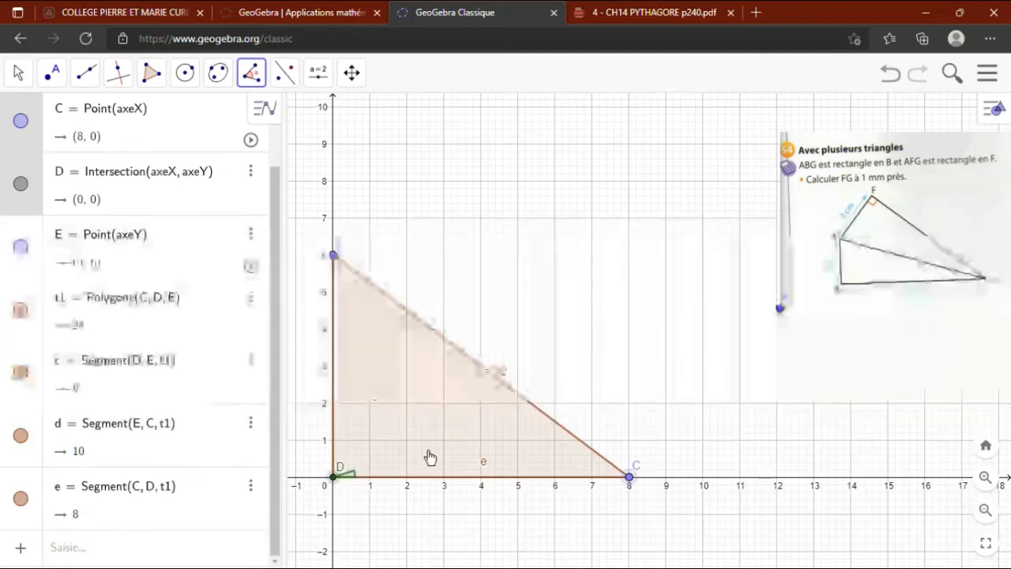
left_click(337, 259)
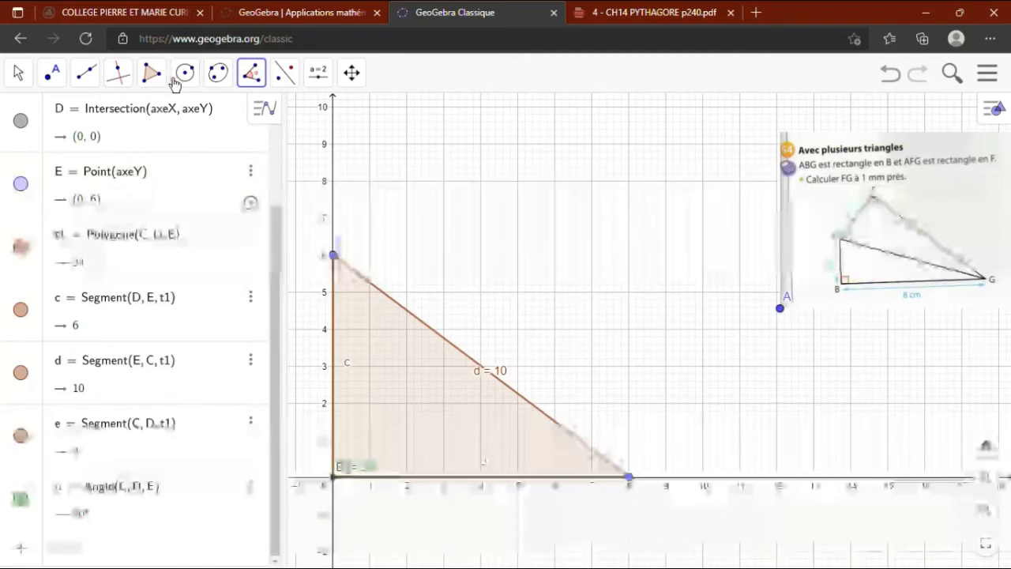
Construct the midpoint of the hypotenuse EC with the Milieu ou centre tool.
left_click(63, 85)
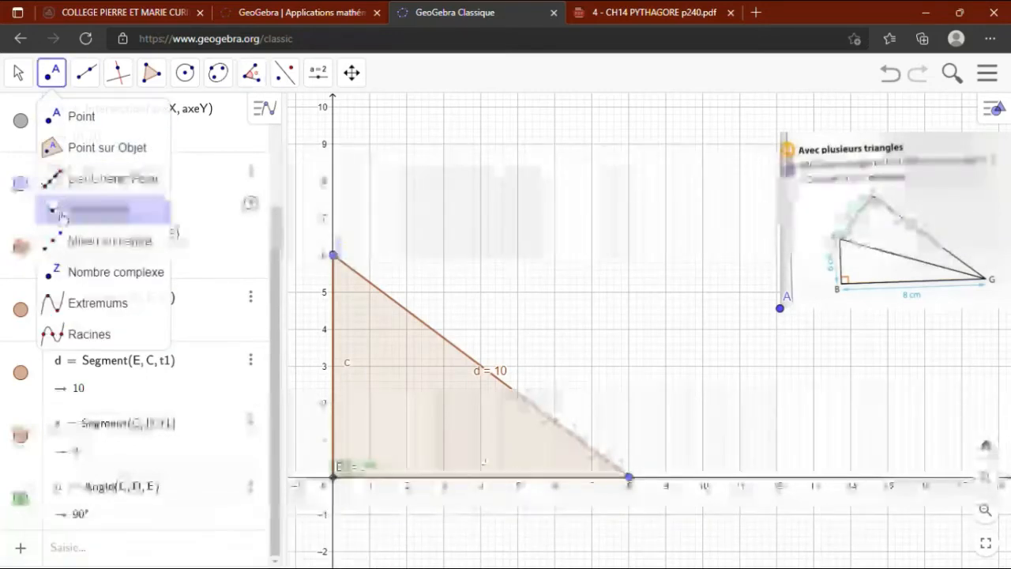
left_click(61, 248)
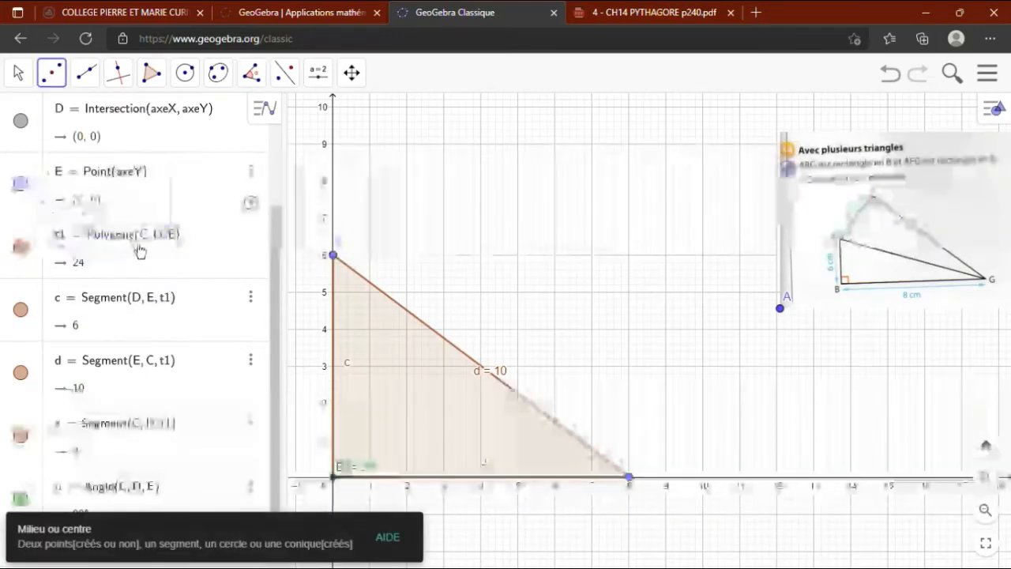
left_click(422, 328)
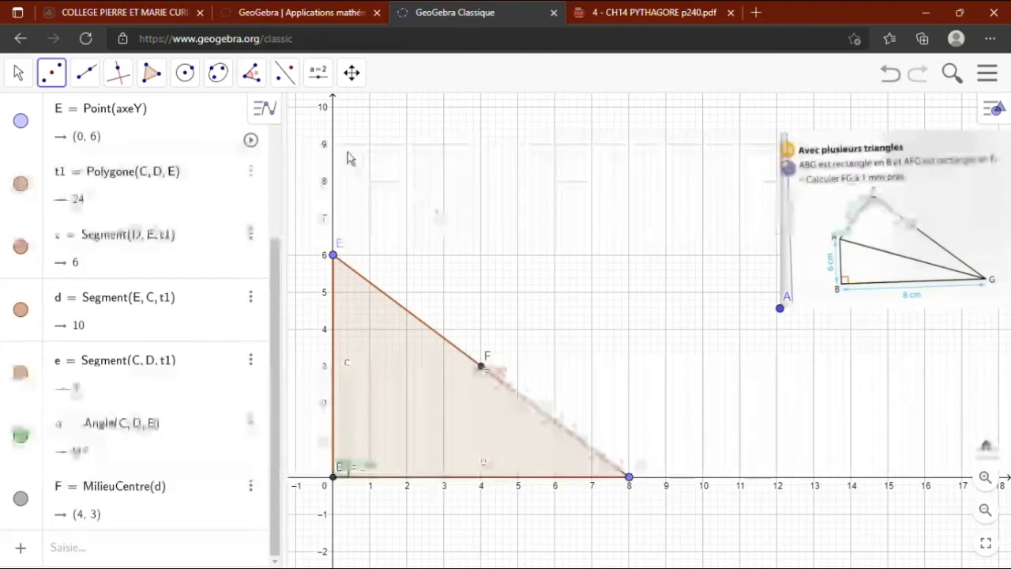
Draw a circle centred on the hypotenuse midpoint F and passing through vertex E with Cercle (centre-point).
left_click(197, 84)
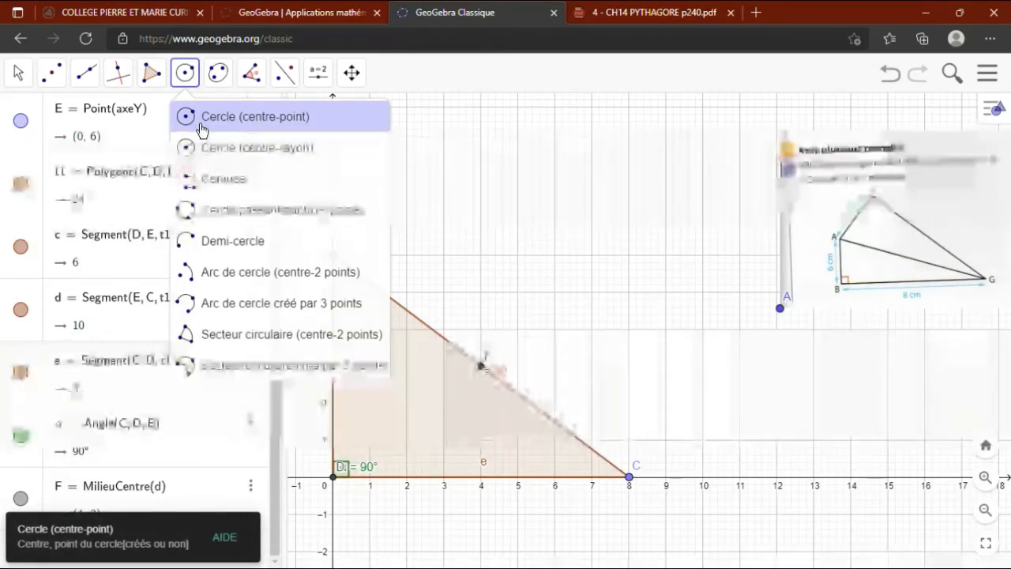
left_click(201, 118)
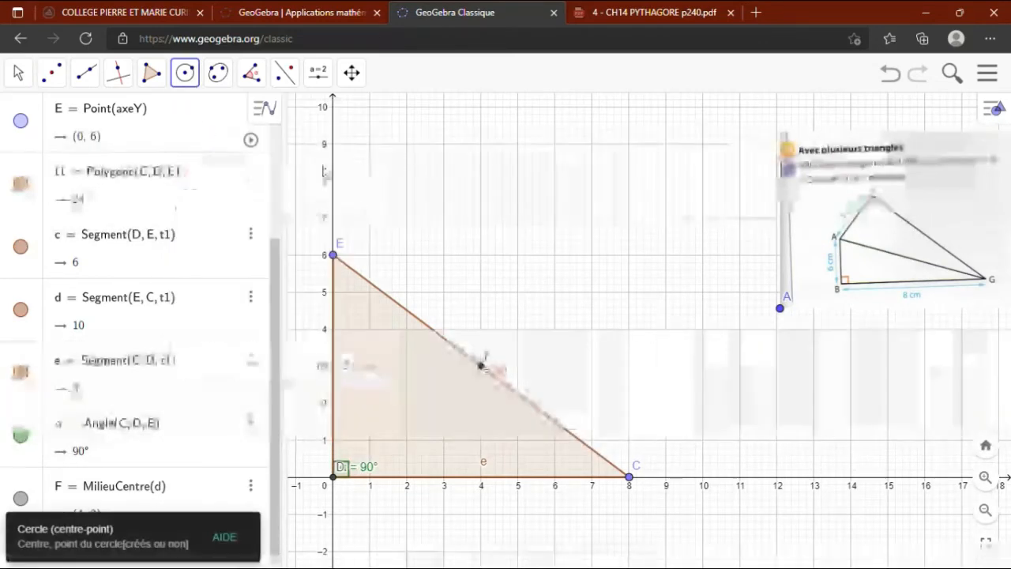
left_click(481, 366)
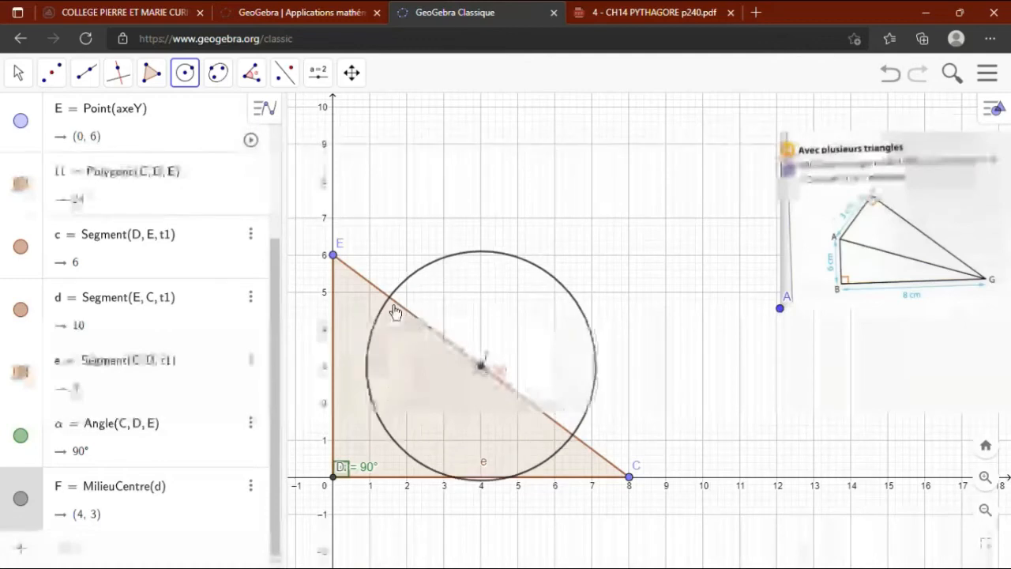
left_click(343, 269)
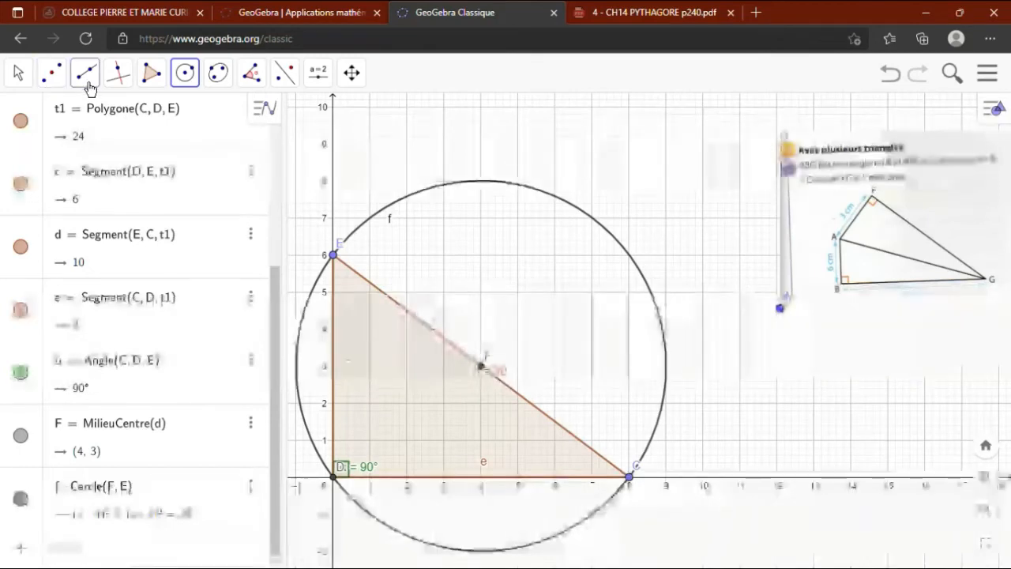
Place a point on the circle above the hypotenuse, at about (5, 7.9), with the Point sur Objet tool.
left_click(53, 79)
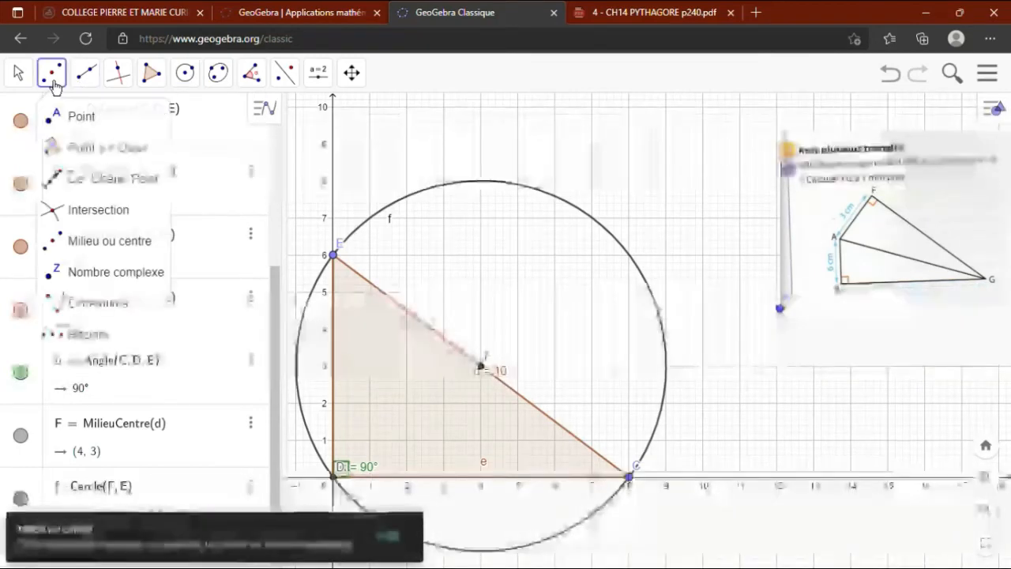
left_click(73, 158)
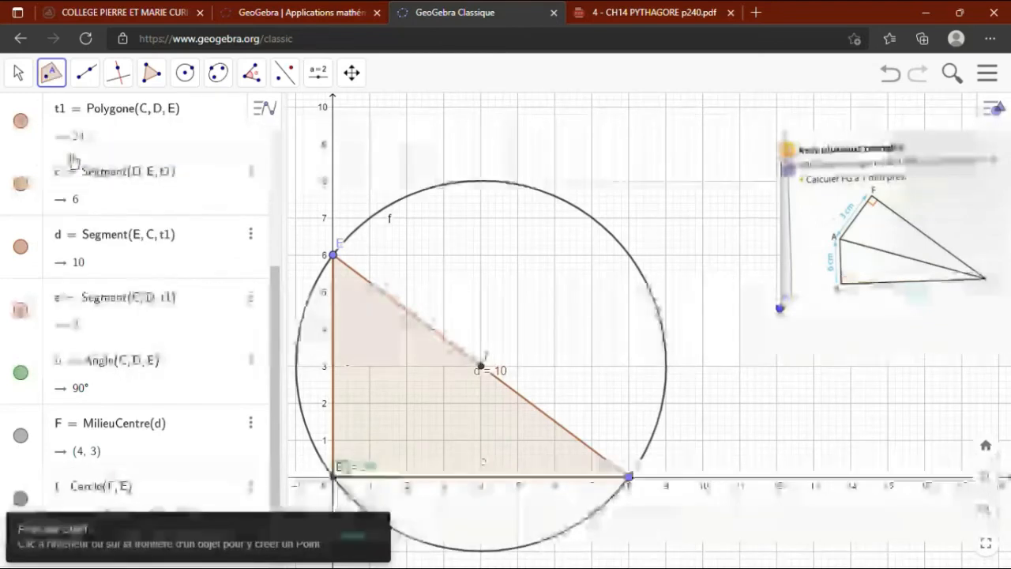
left_click(62, 83)
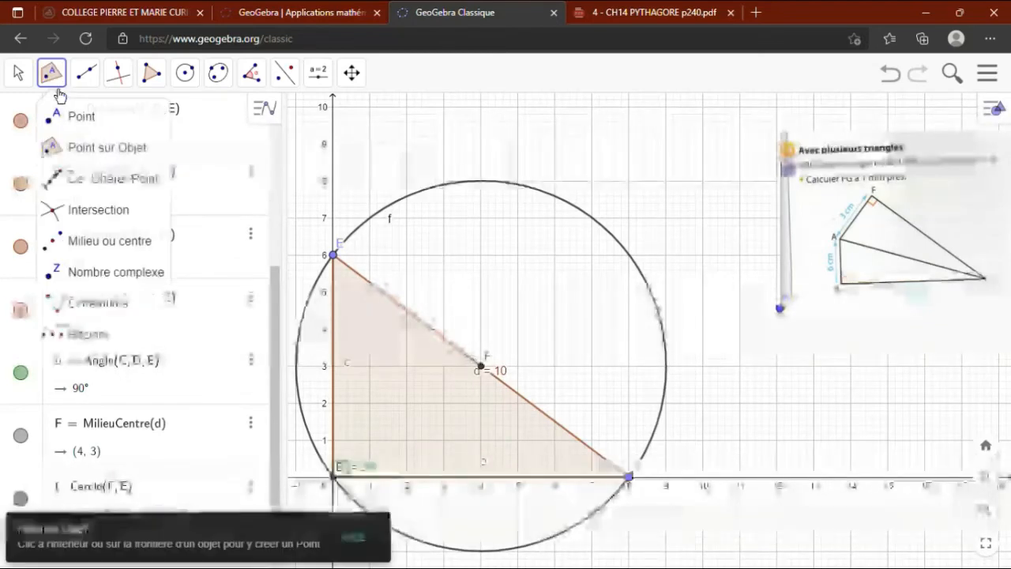
left_click(68, 156)
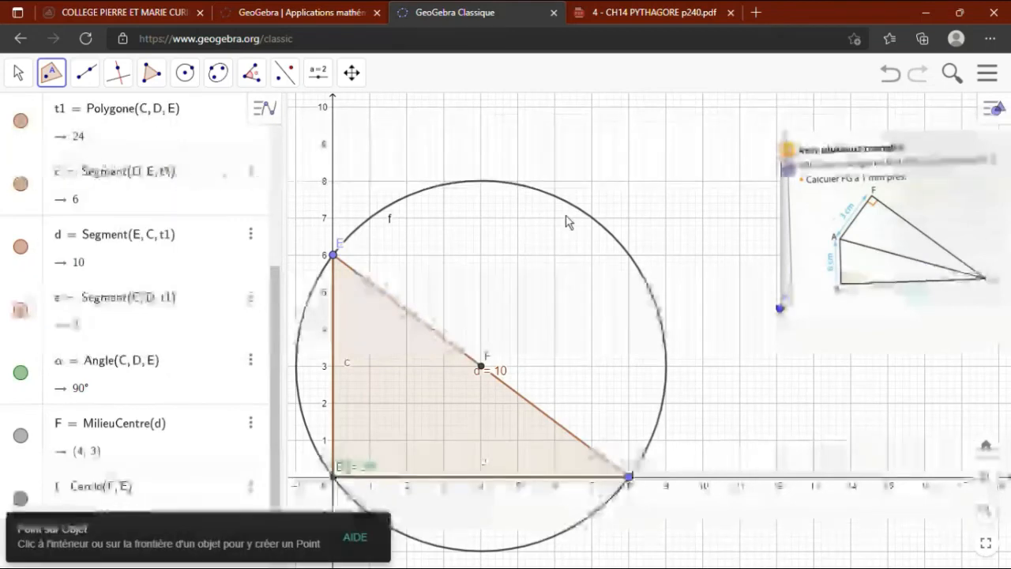
left_click(525, 193)
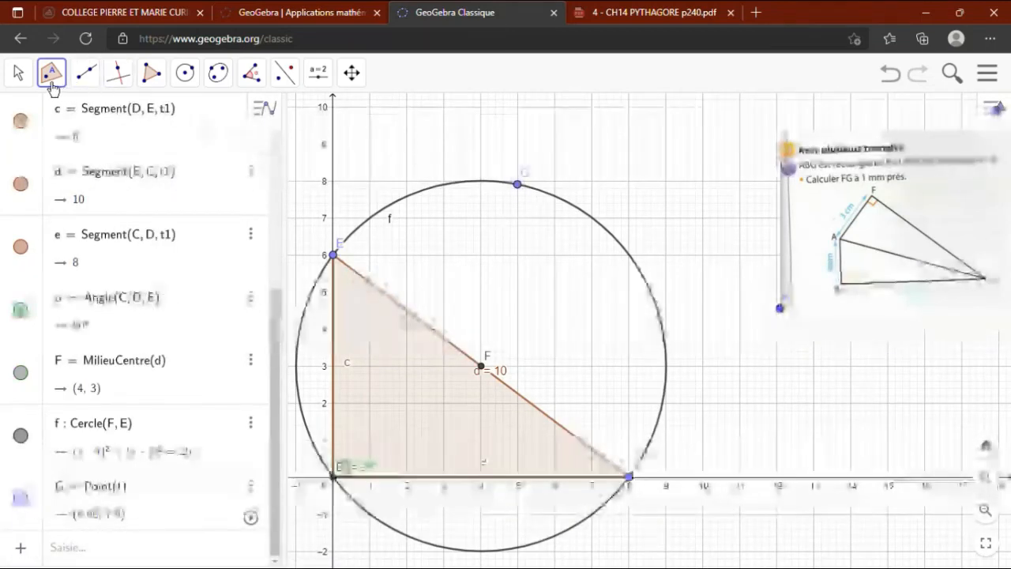
Move point G along the circle to about (4.47, 7.98) with the Déplacer tool.
left_click(18, 79)
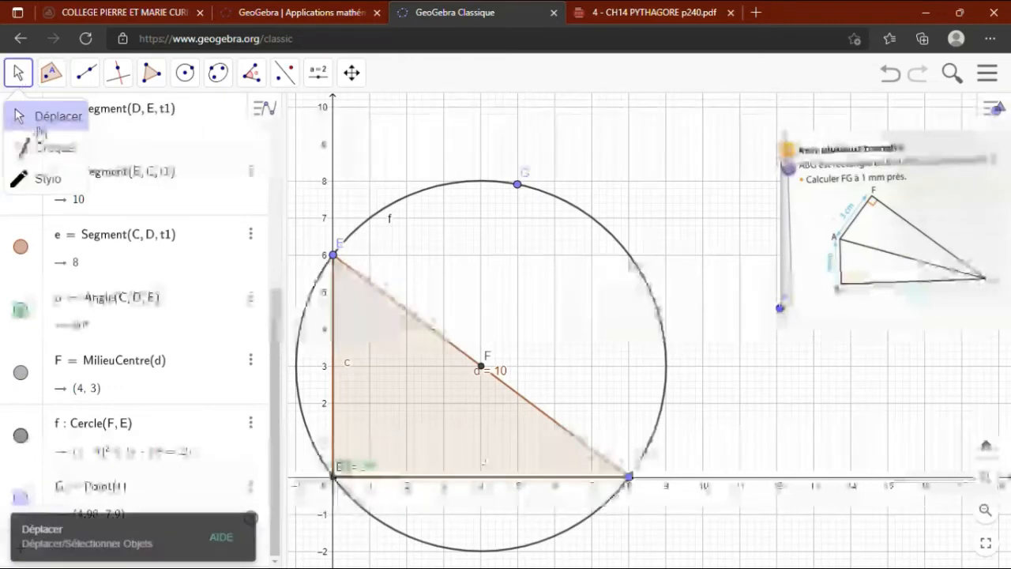
left_click(37, 131)
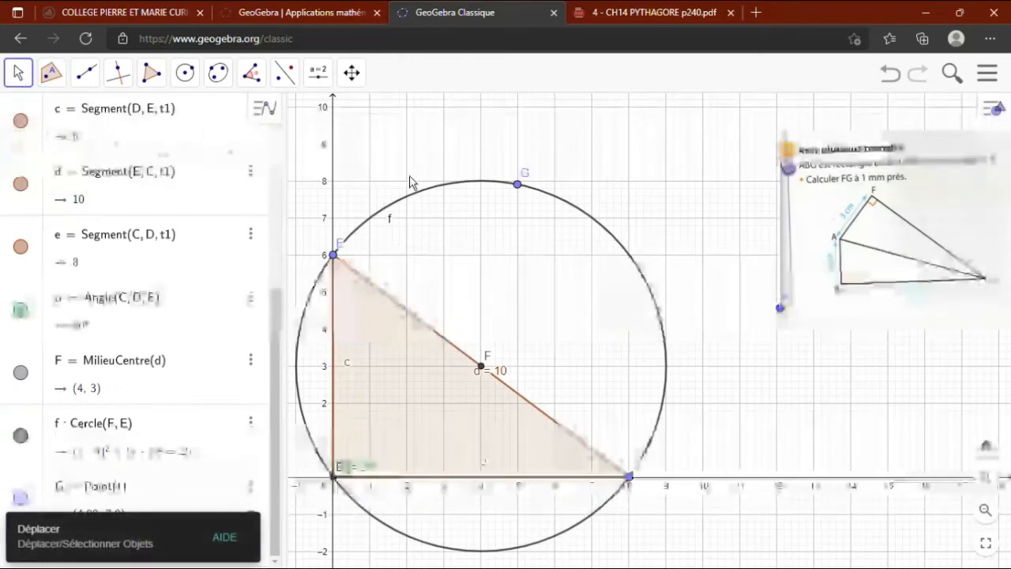
left_click_drag(524, 197, 500, 179)
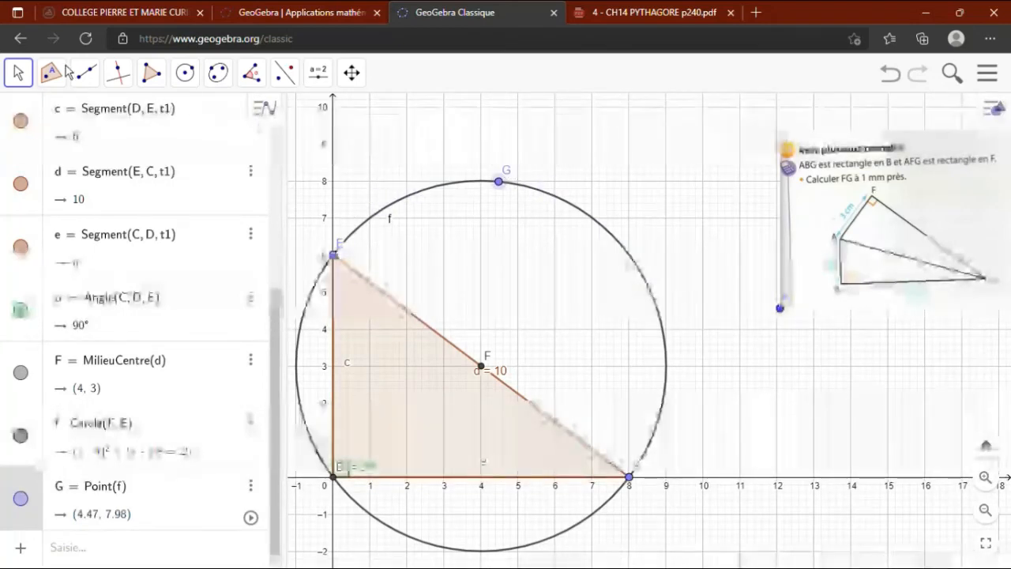
Draw a closed triangle polygon through vertices E, C and G on the circle.
left_click(151, 76)
left_click(158, 118)
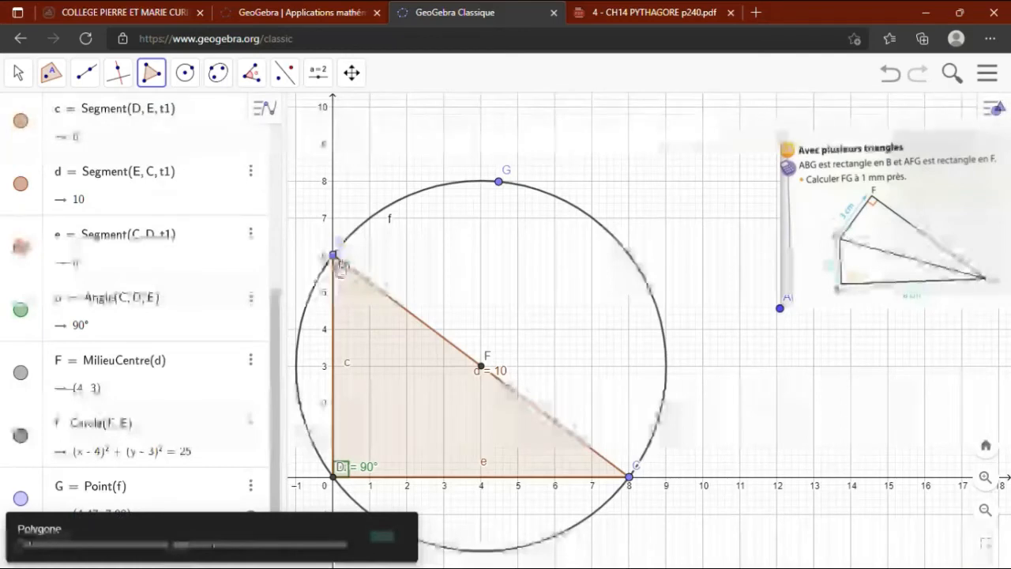
left_click(630, 479)
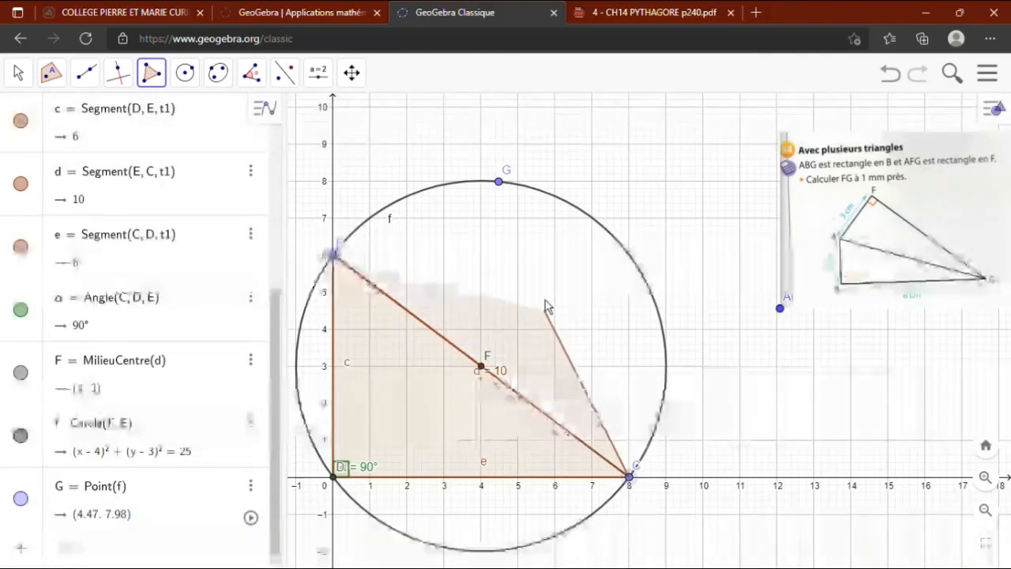
left_click(499, 183)
left_click(333, 254)
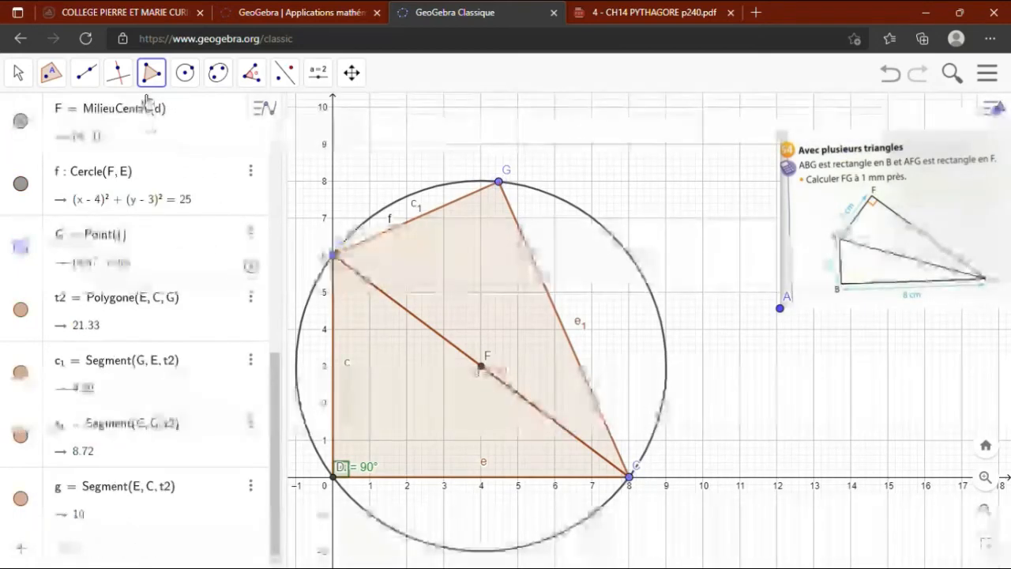
Measure the angle at vertex G between points E and C with the Angle tool.
left_click(257, 82)
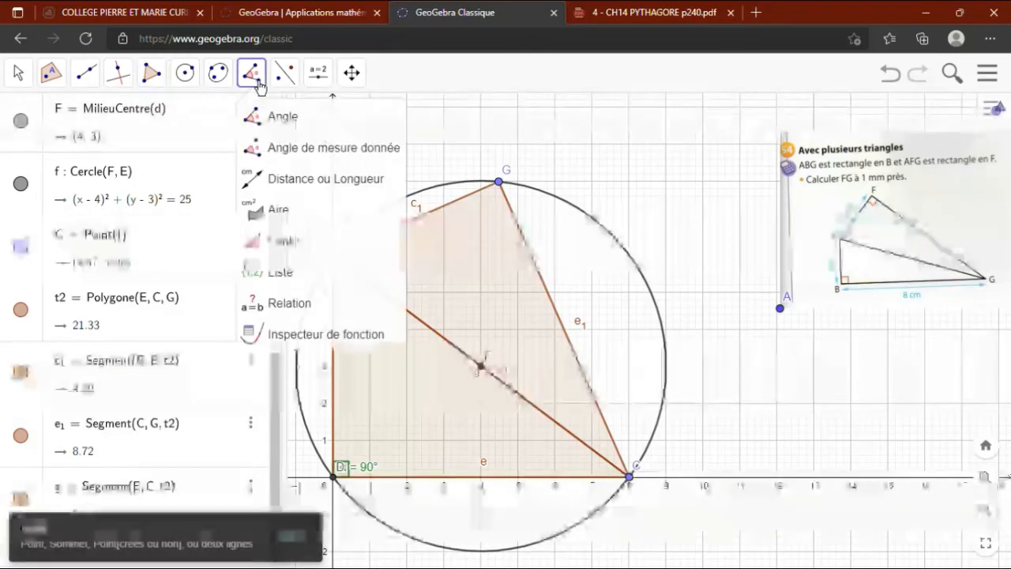
left_click(272, 126)
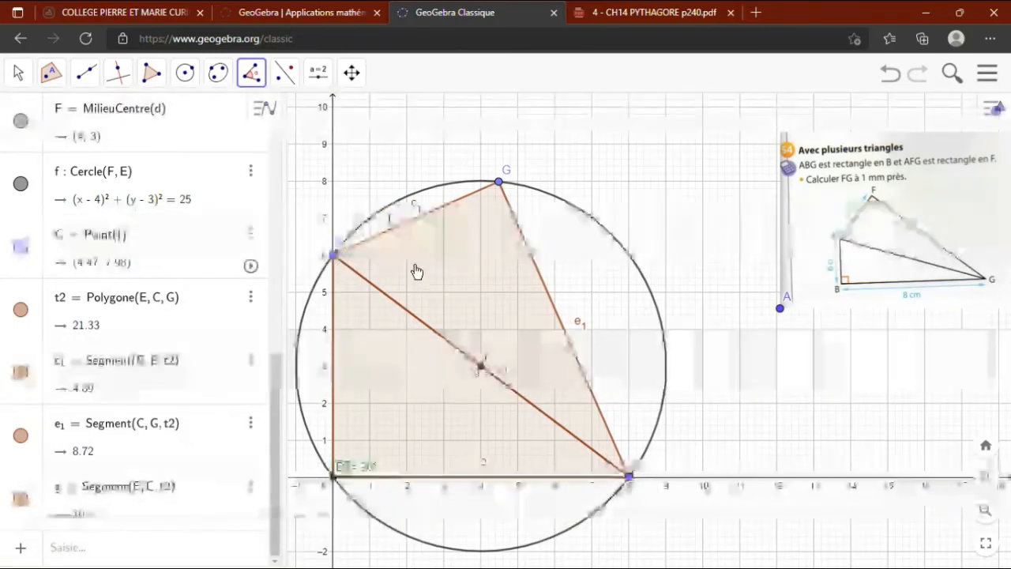
left_click(504, 188)
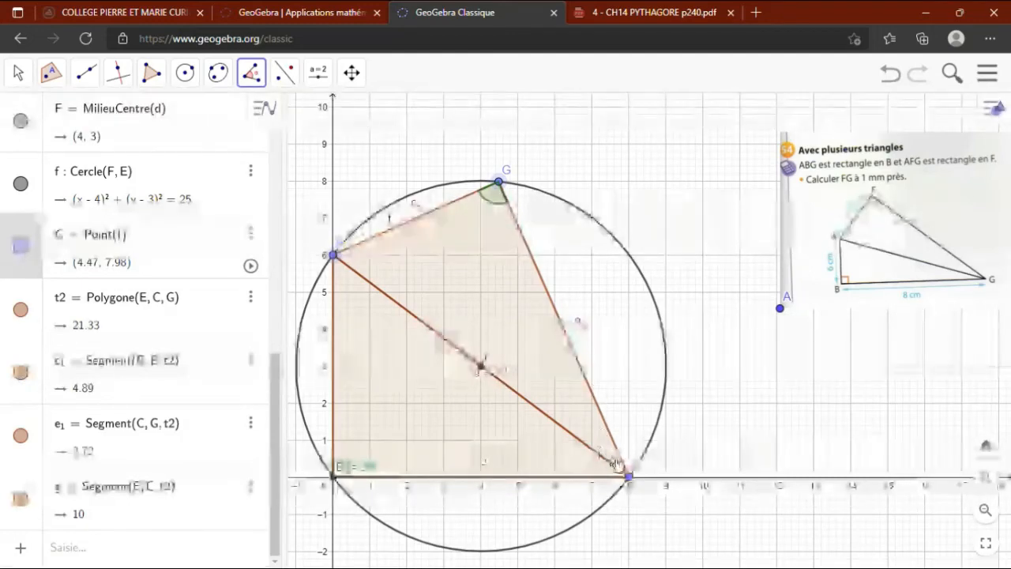
left_click(639, 491)
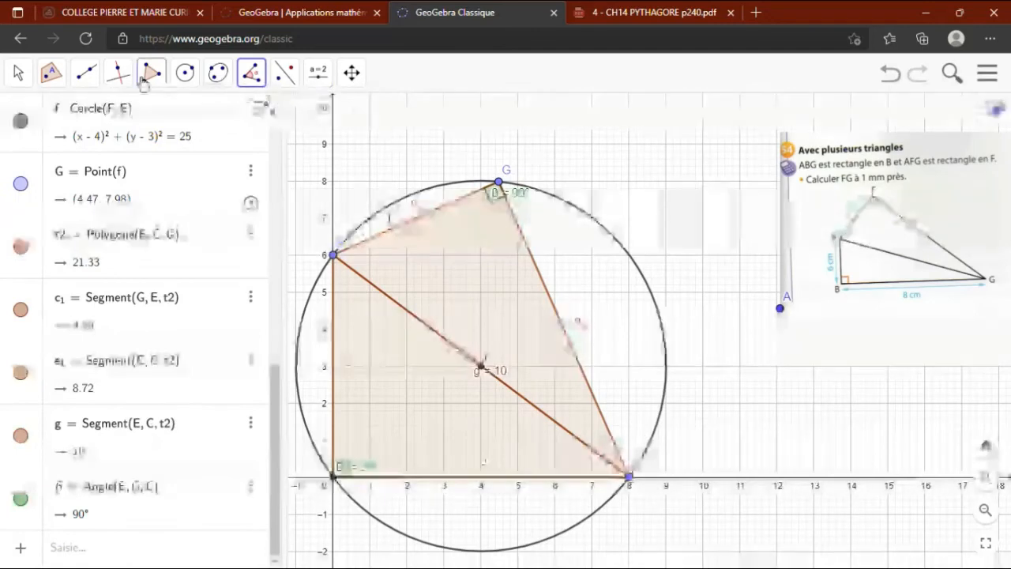
Move point G along the circle to about (3.75, 7.99) with the Déplacer tool and rename it F.
left_click(25, 82)
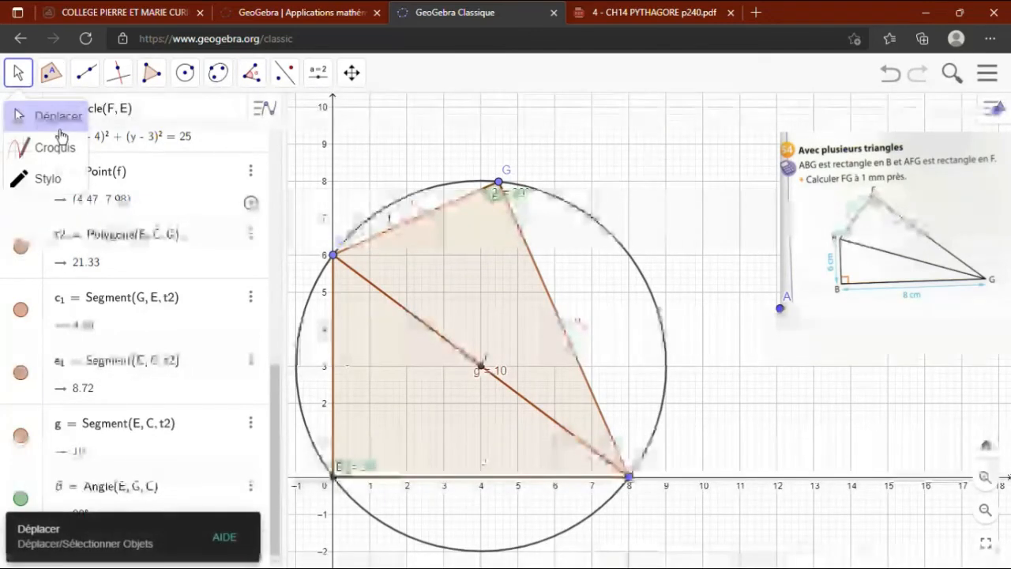
left_click_drag(511, 188, 483, 204)
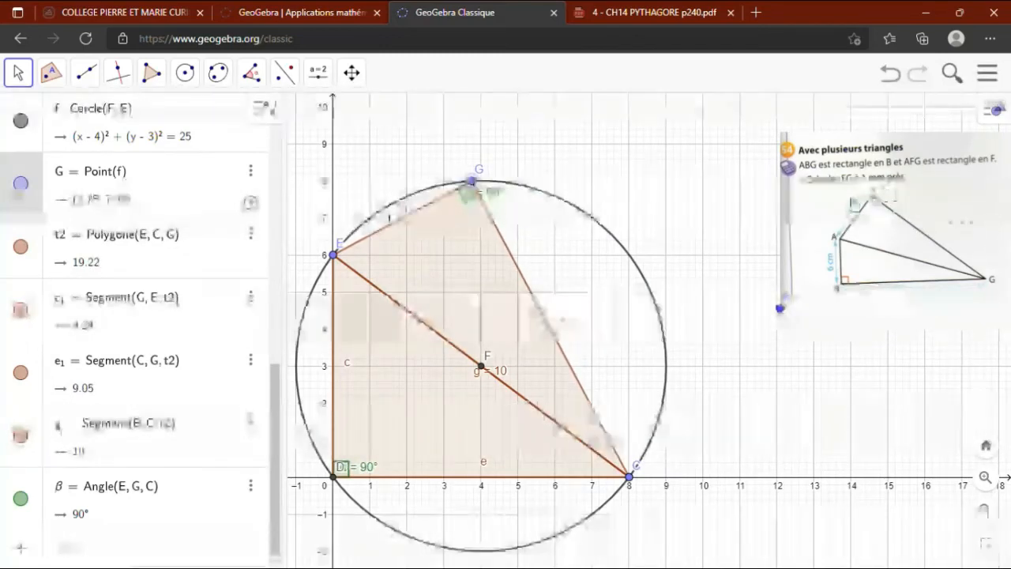
right_click(485, 180)
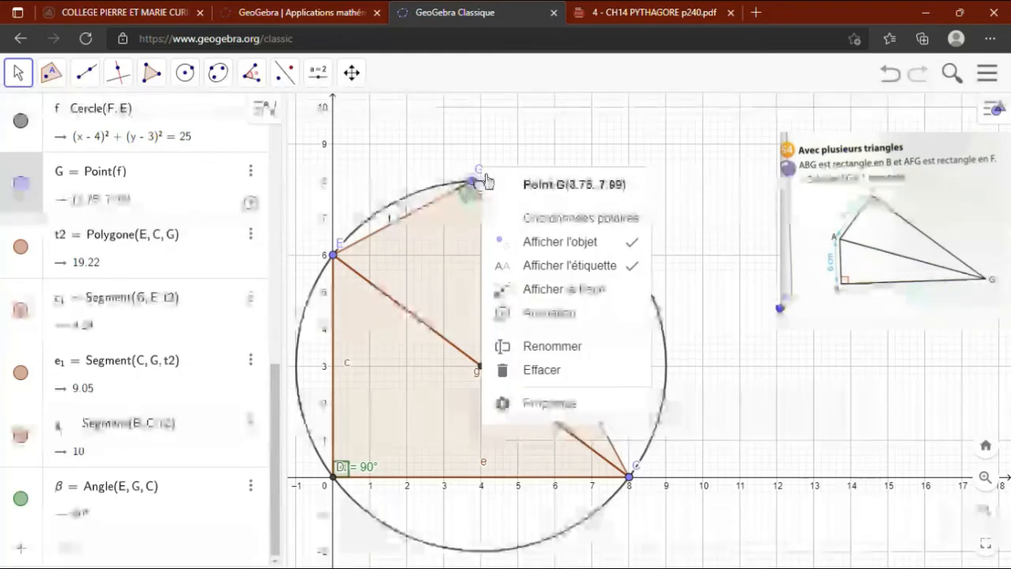
left_click(533, 352)
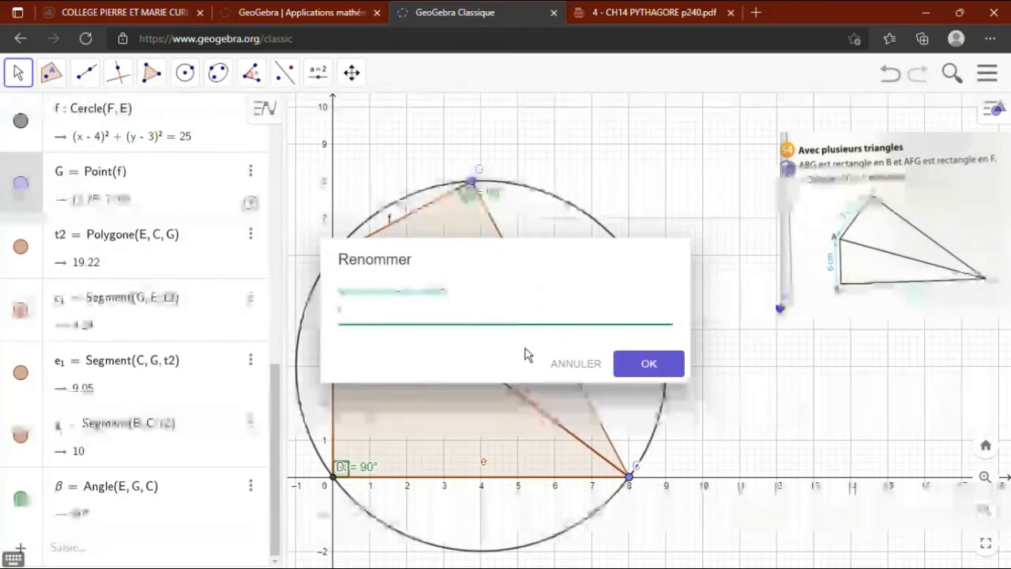
left_click(649, 365)
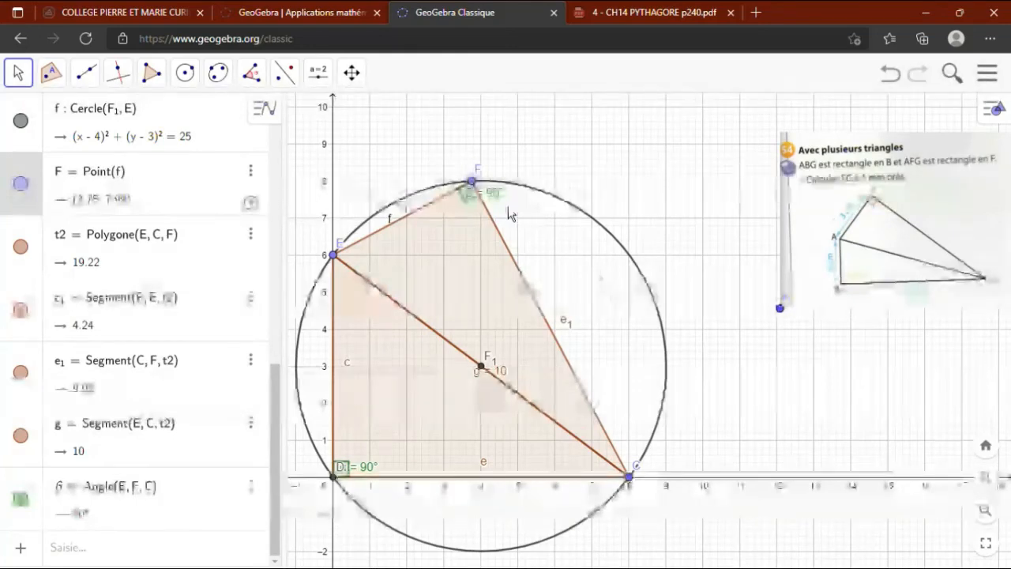
Move point F along the circle to about (4.85, 7.93), and rename vertex E at (0, 6) as A.
left_click(17, 85)
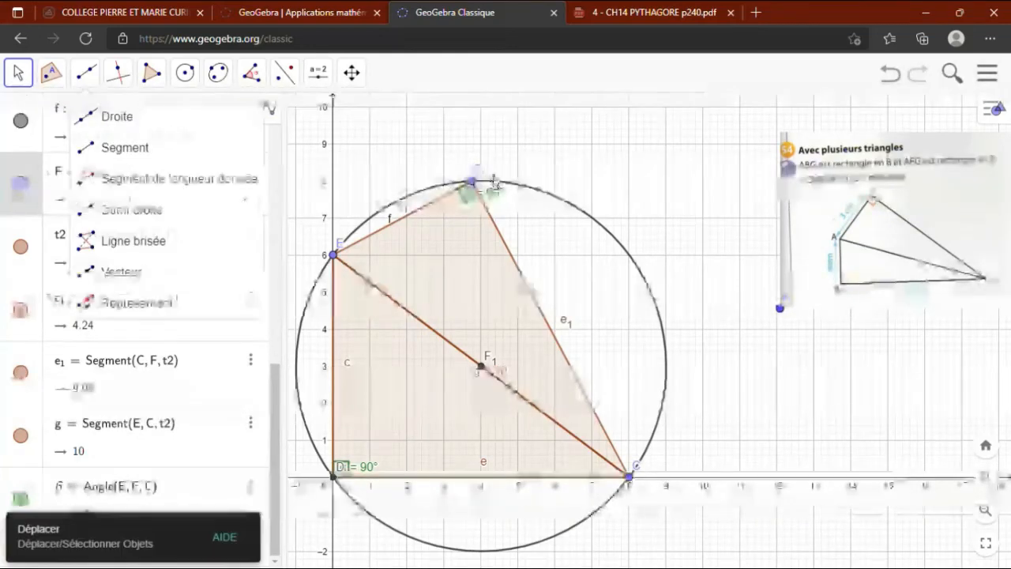
left_click_drag(496, 196, 520, 201)
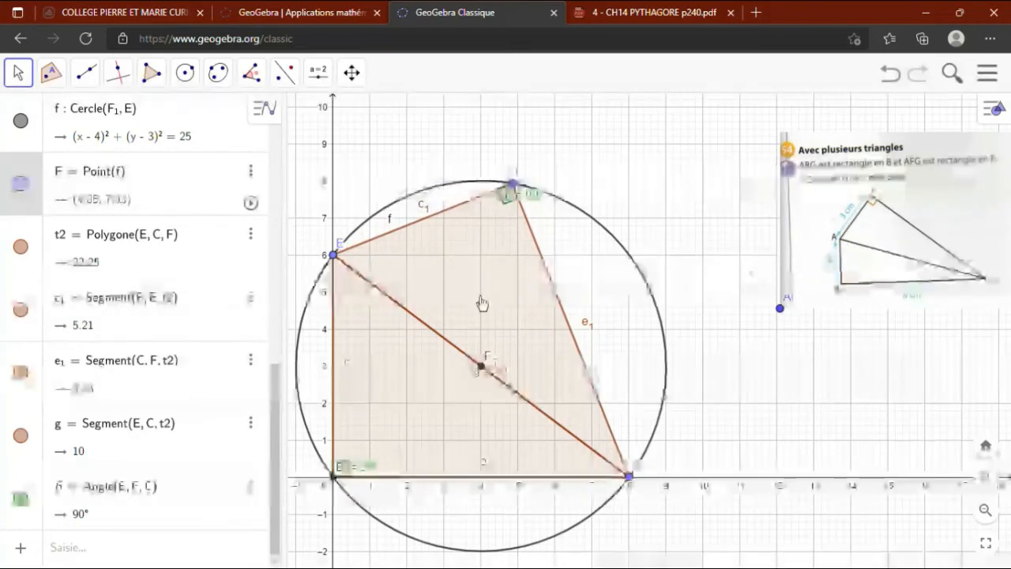
right_click(343, 270)
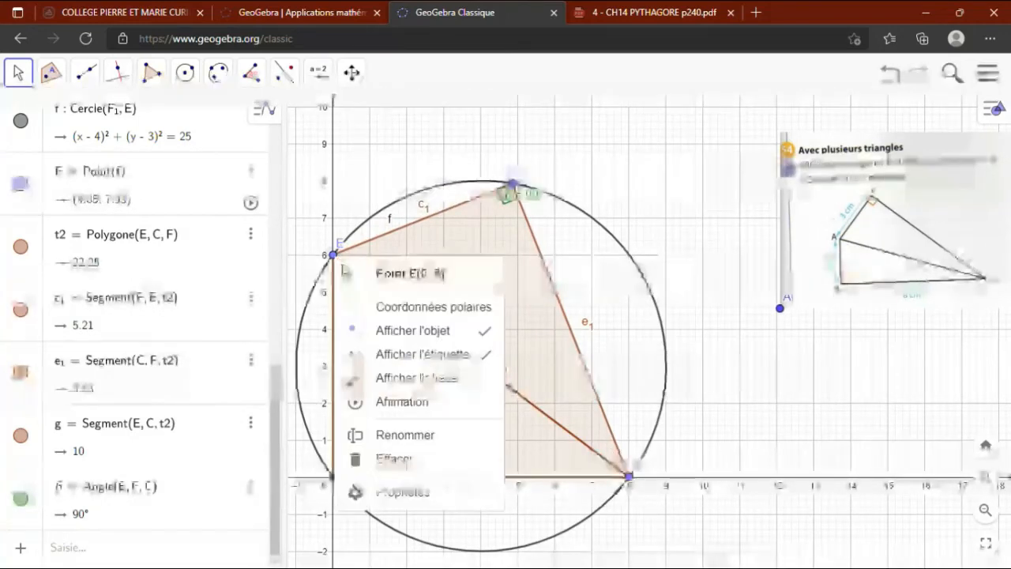
left_click(394, 436)
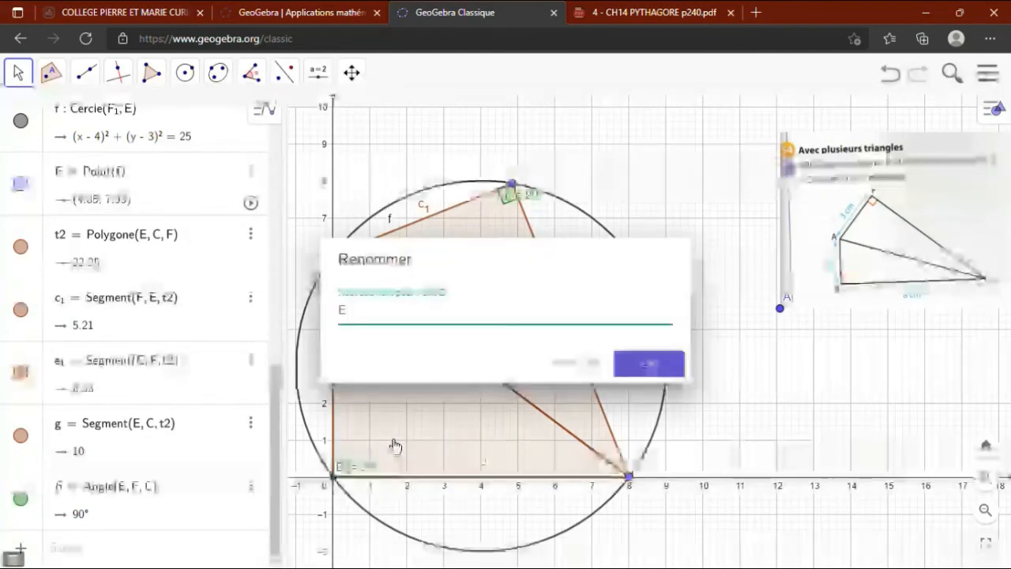
type("A")
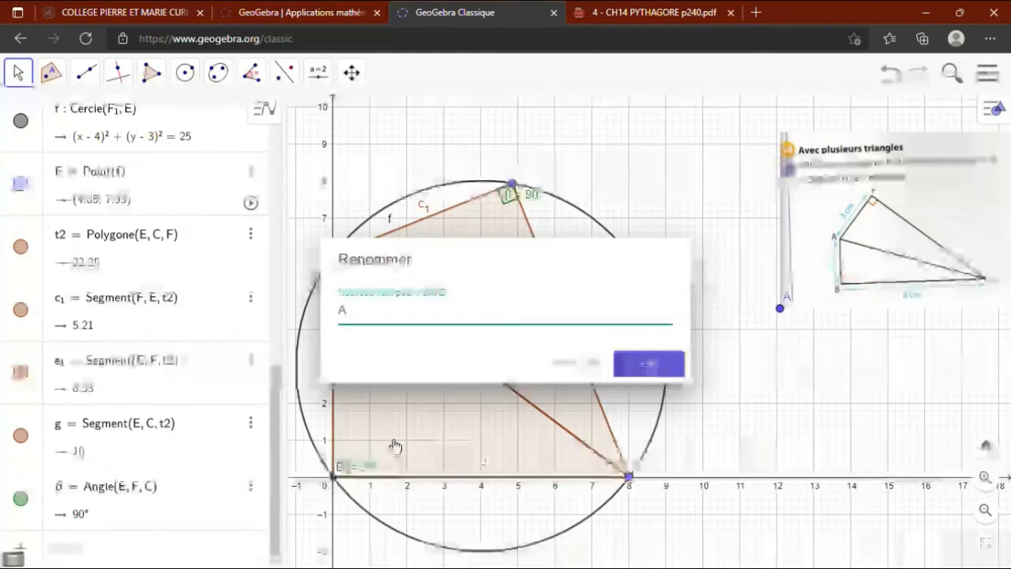
left_click(664, 375)
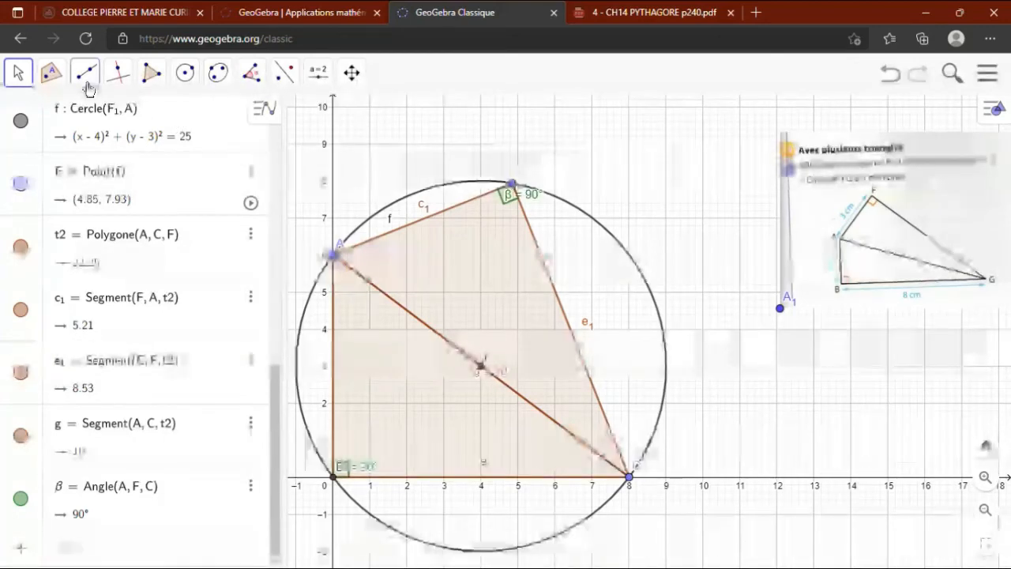
Draw a circle centred on vertex A with radius 3 using Cercle (centre-rayon).
left_click(190, 89)
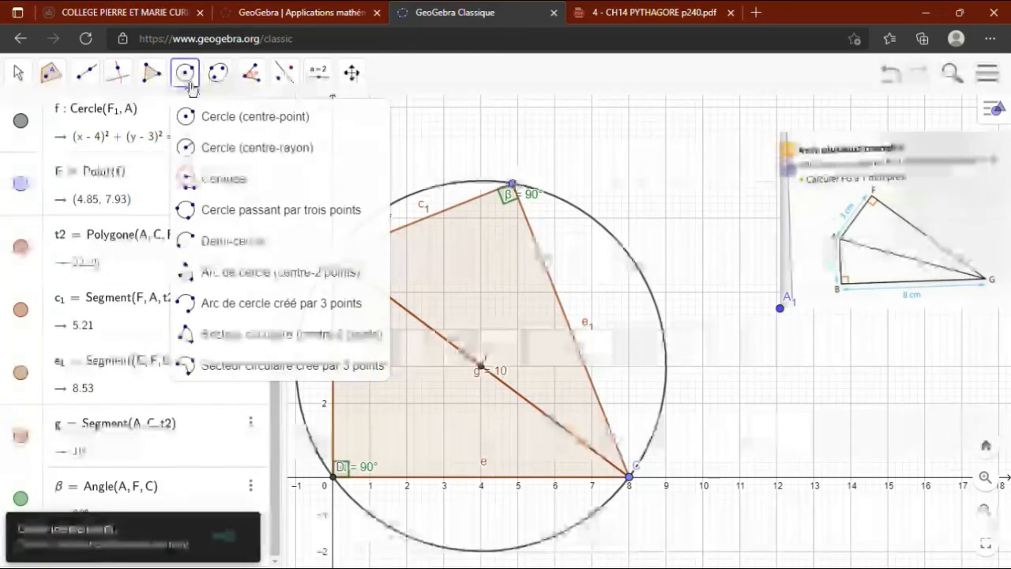
left_click(196, 155)
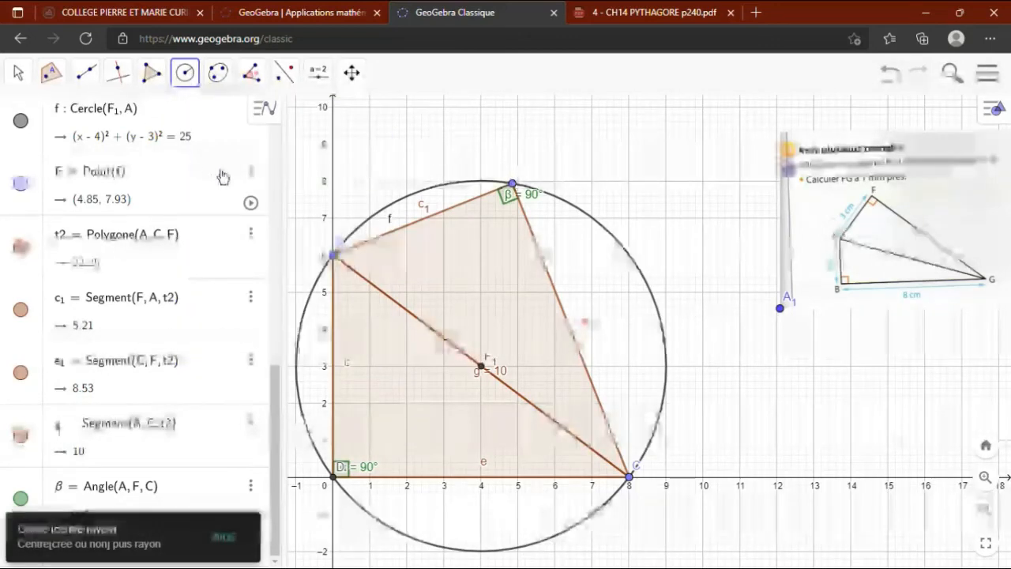
left_click(339, 262)
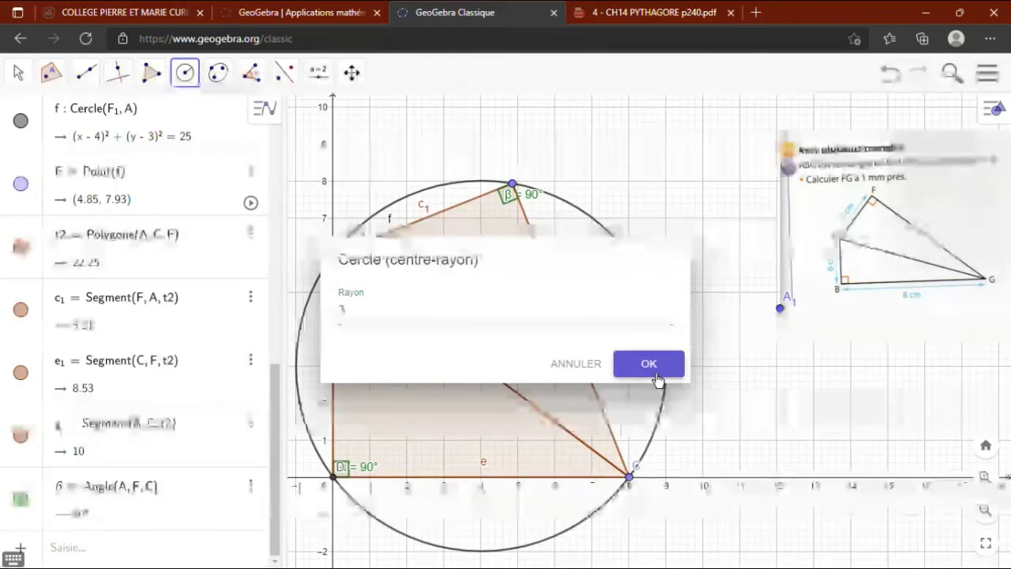
left_click(642, 357)
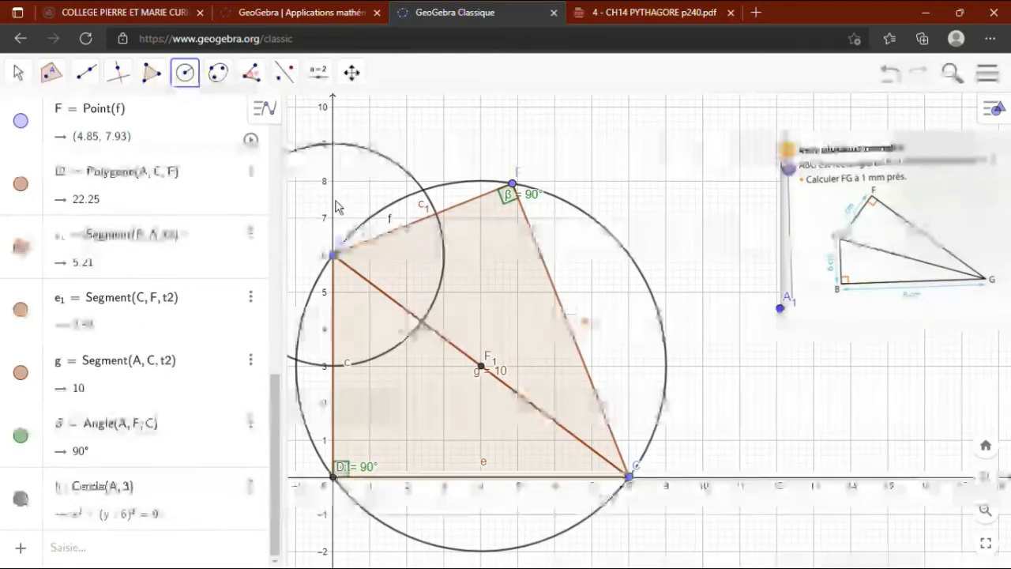
Move point F along the large circle to about (6.32, 7.43), away from the radius 3 circle.
left_click(22, 75)
left_click(50, 72)
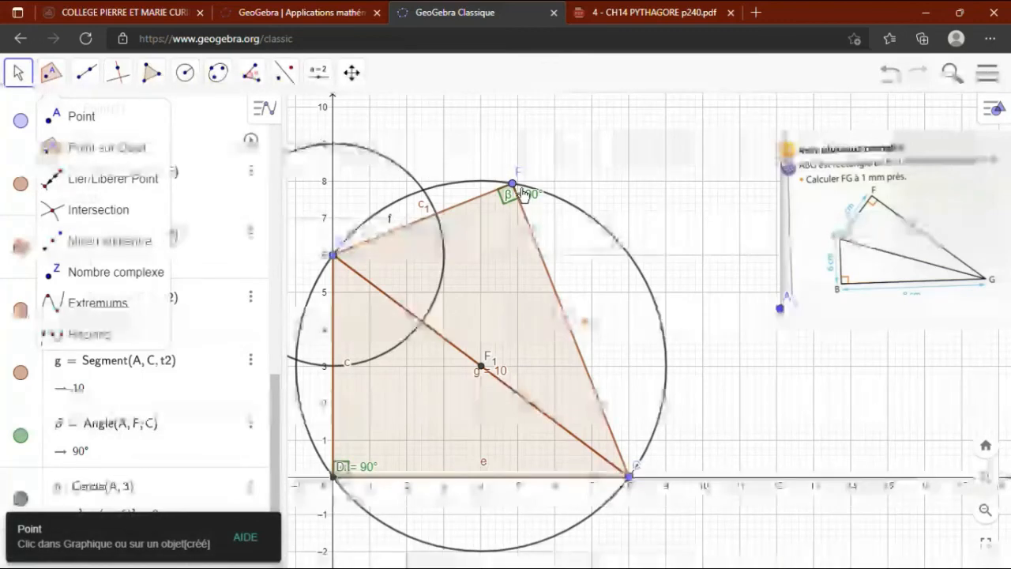
key("Escape")
left_click_drag(522, 194, 573, 228)
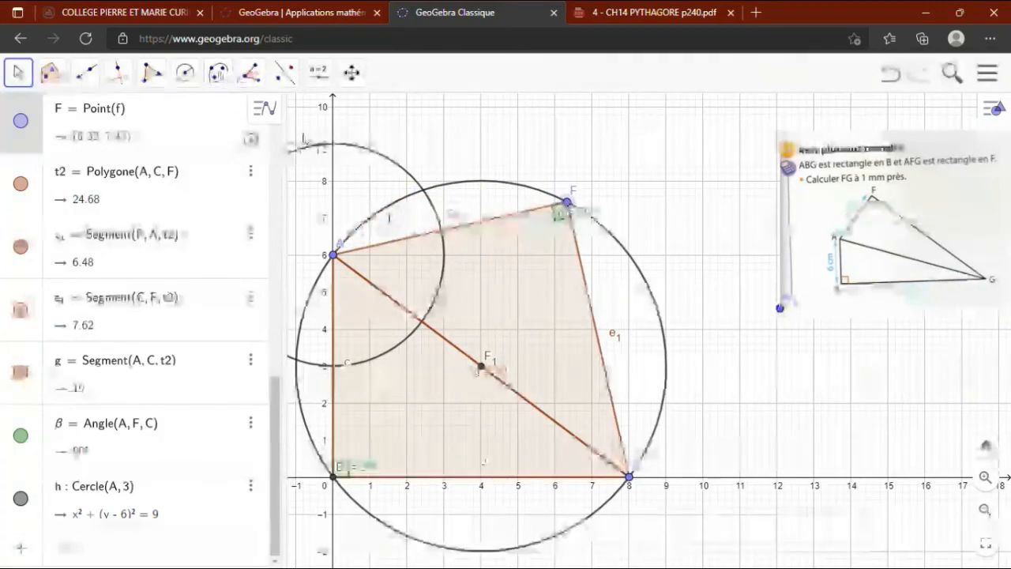
Create the intersection points of the radius 3 circle and the large circle with the Intersection tool.
left_click(52, 82)
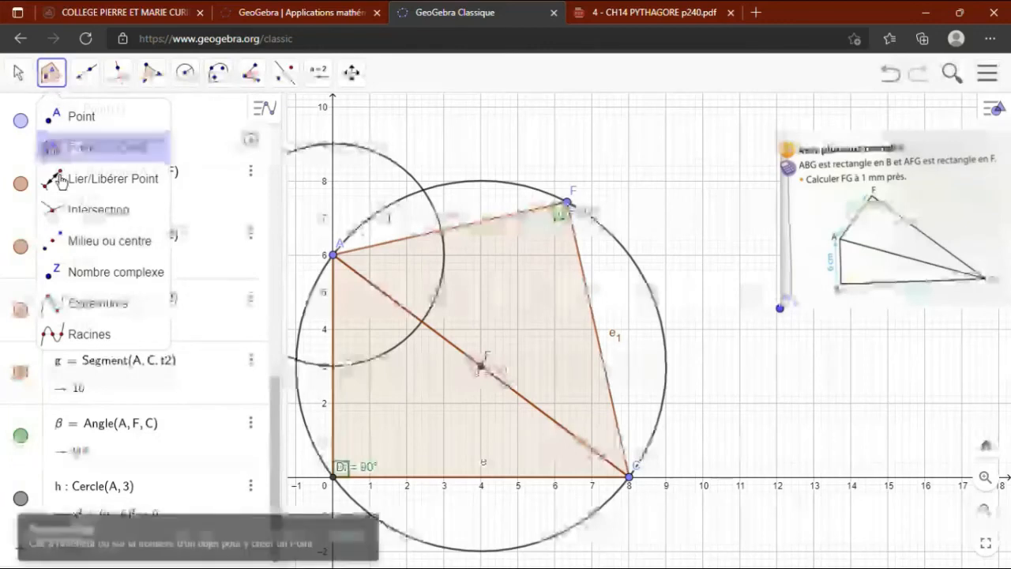
left_click(68, 211)
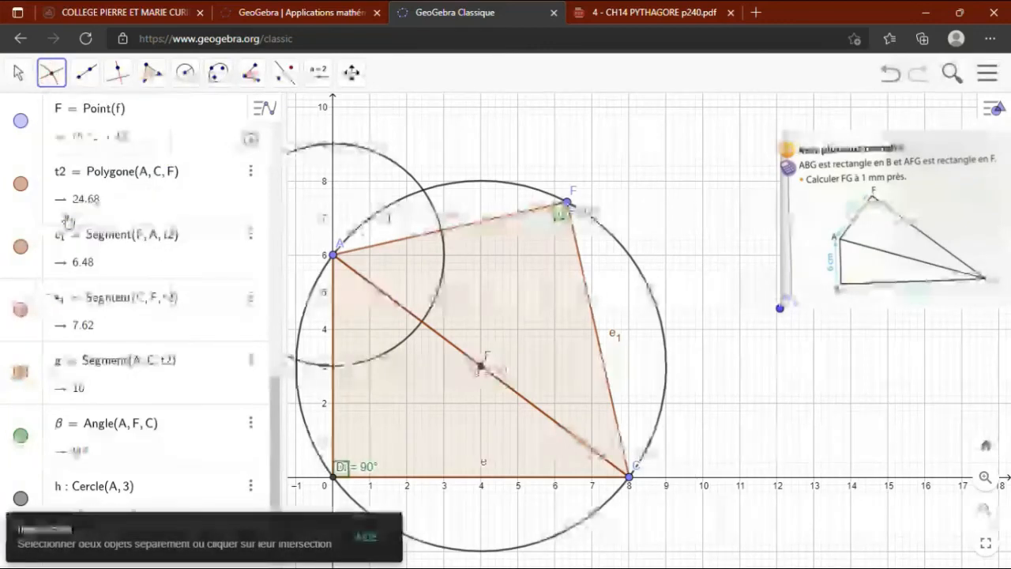
left_click(55, 82)
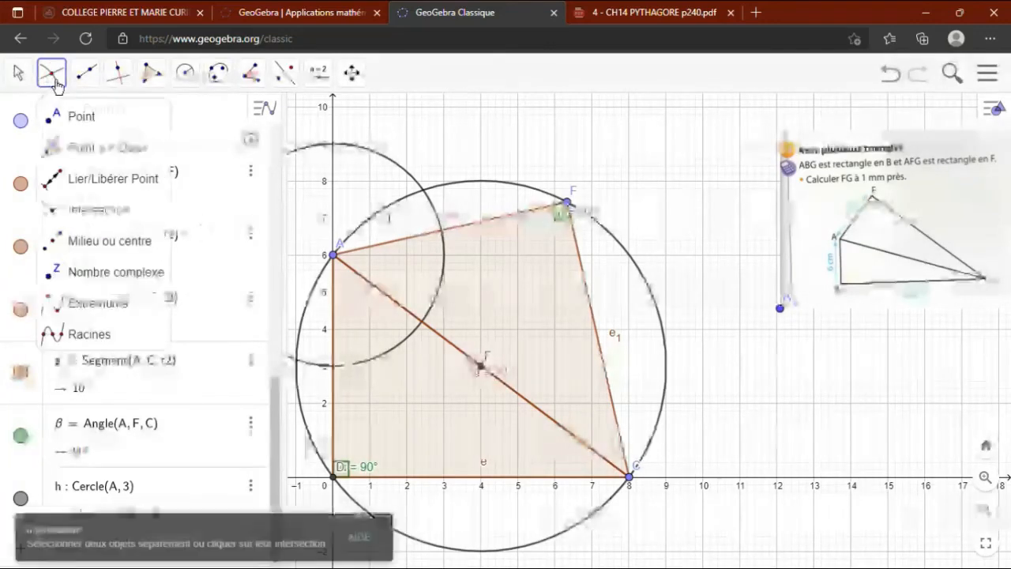
left_click(60, 210)
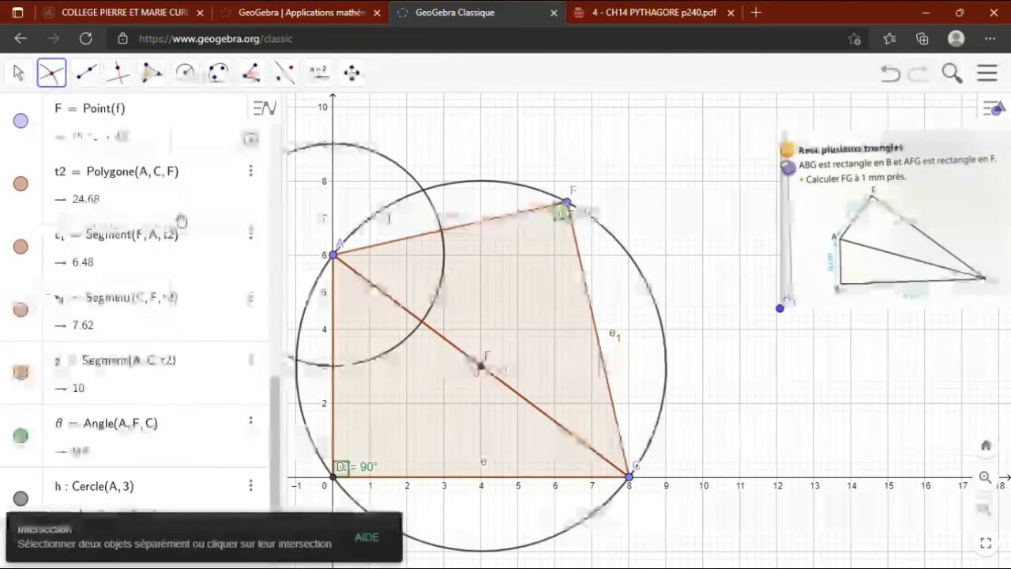
left_click(383, 162)
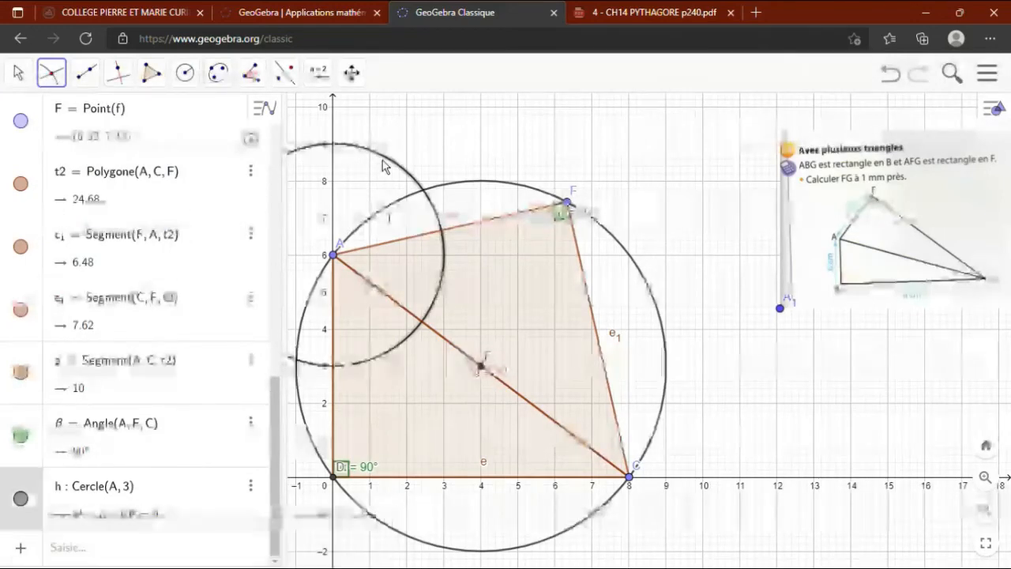
left_click(469, 194)
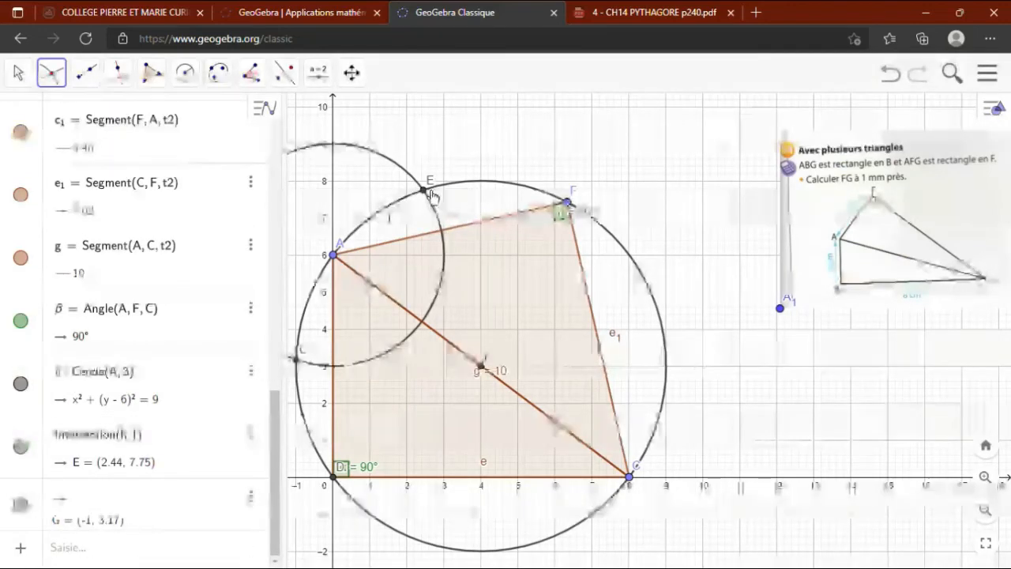
Draw a closed triangle polygon through A, the upper circle intersection E and vertex C.
left_click(158, 79)
left_click(152, 111)
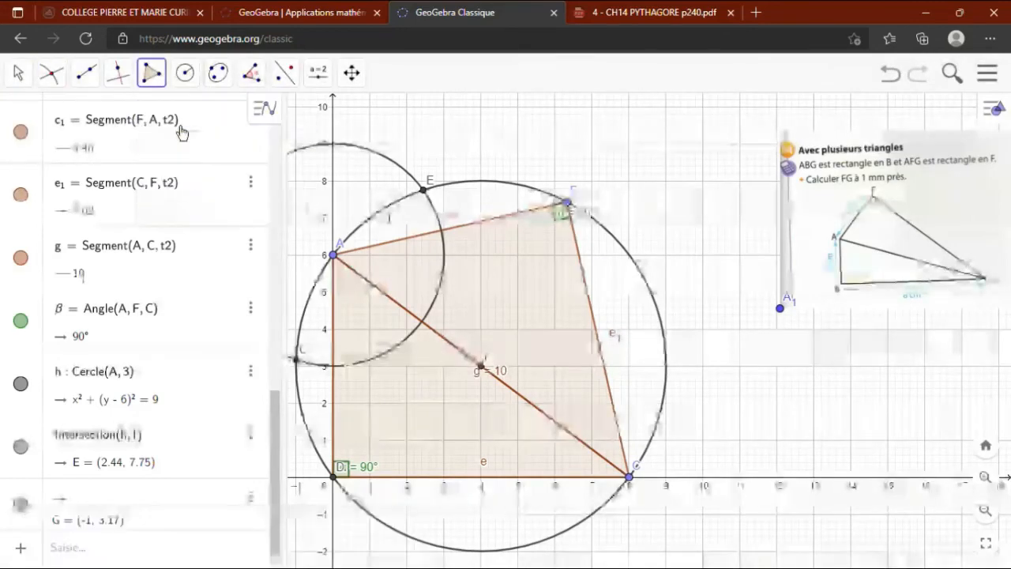
left_click(334, 256)
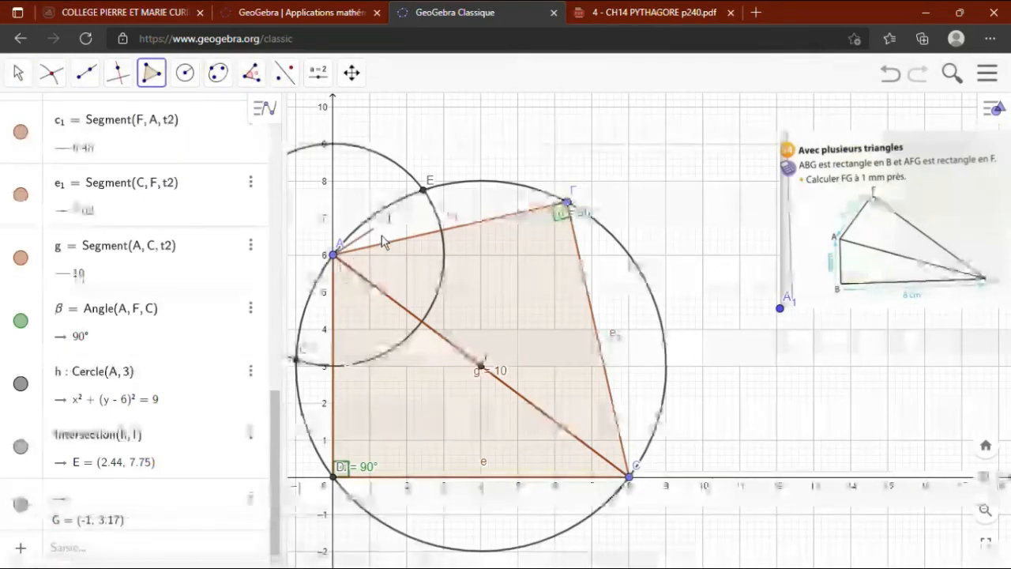
left_click(425, 190)
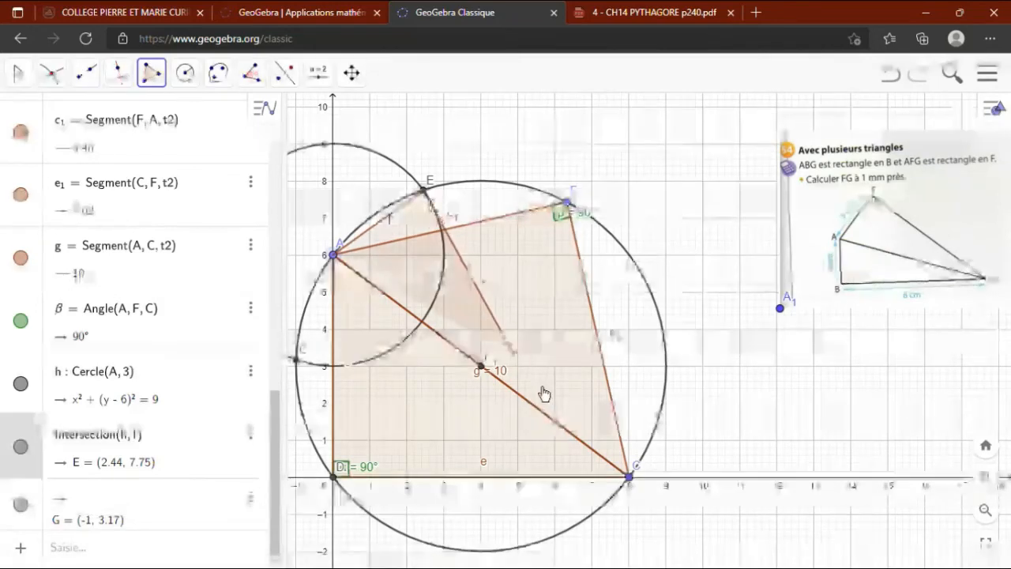
left_click(628, 477)
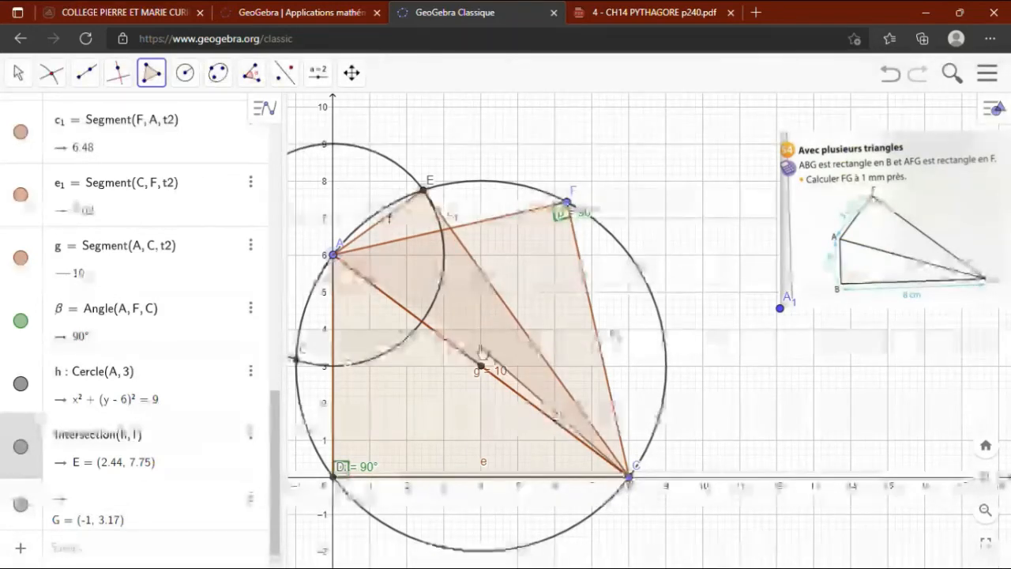
left_click(335, 255)
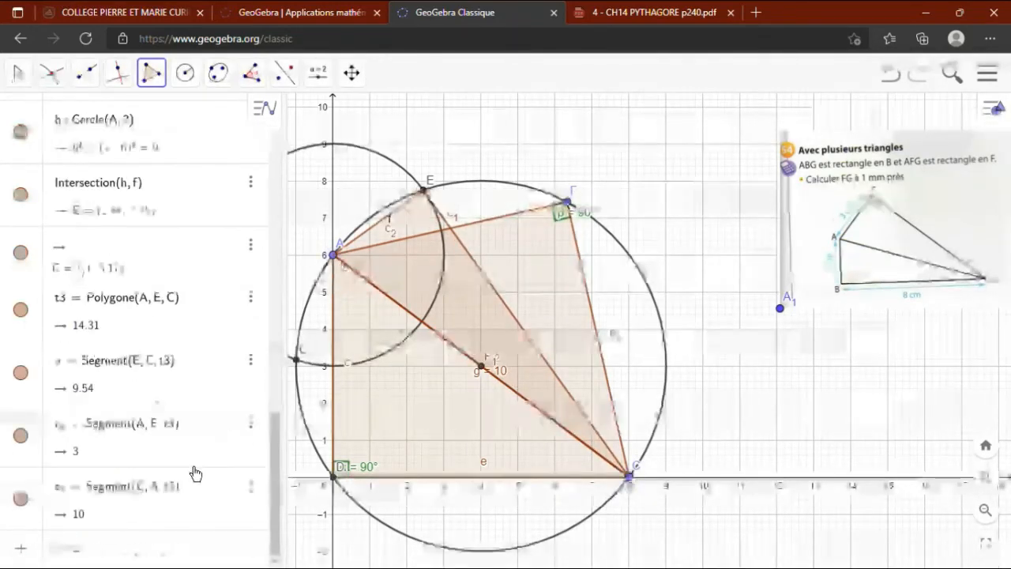
Delete segment CF to remove the earlier triangle ACF.
right_click(589, 294)
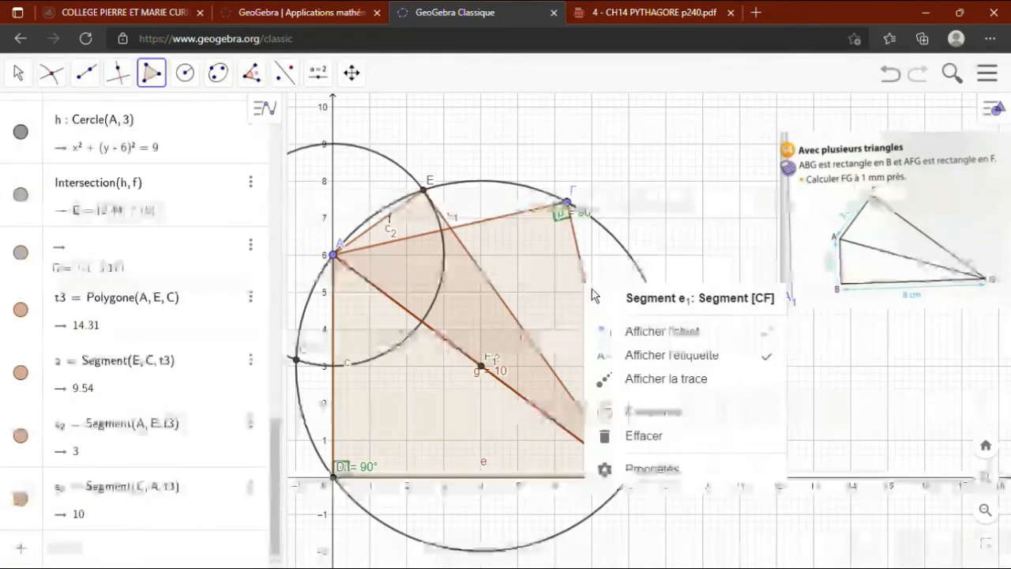
left_click(642, 436)
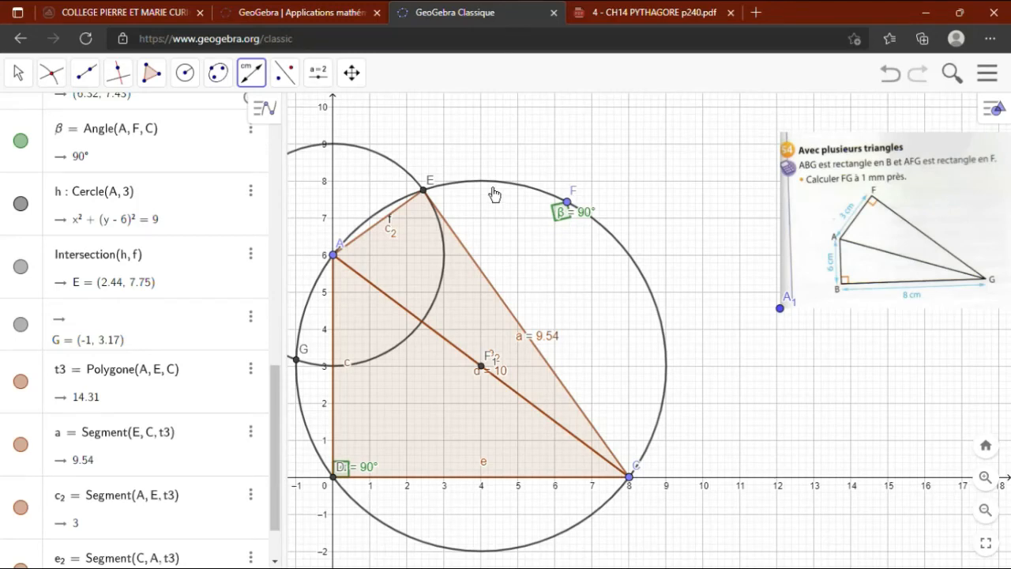
Hide the large circle through A and the circle of radius 3 centred on A.
right_click(494, 194)
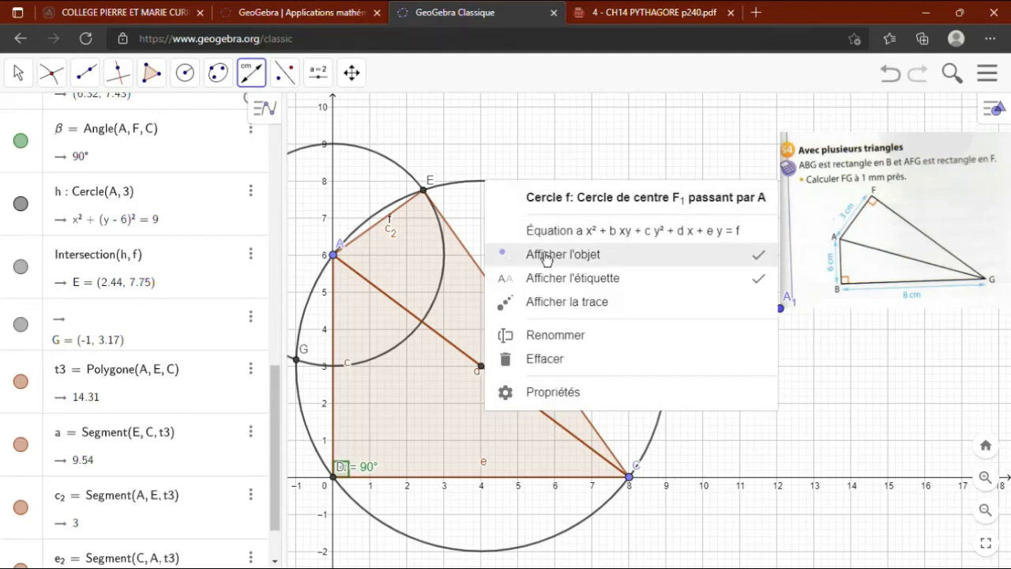
left_click(759, 255)
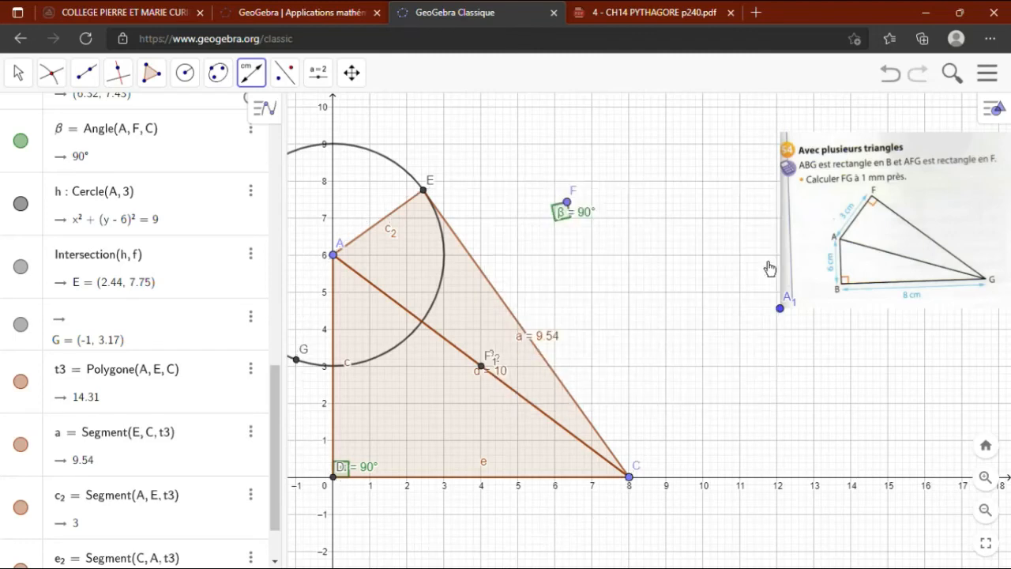
right_click(380, 165)
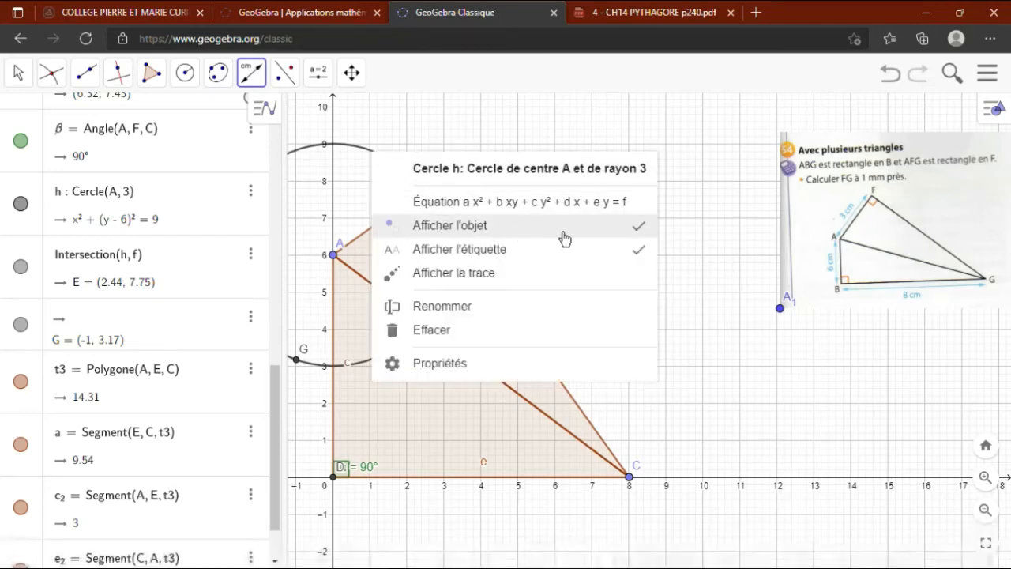
left_click(644, 239)
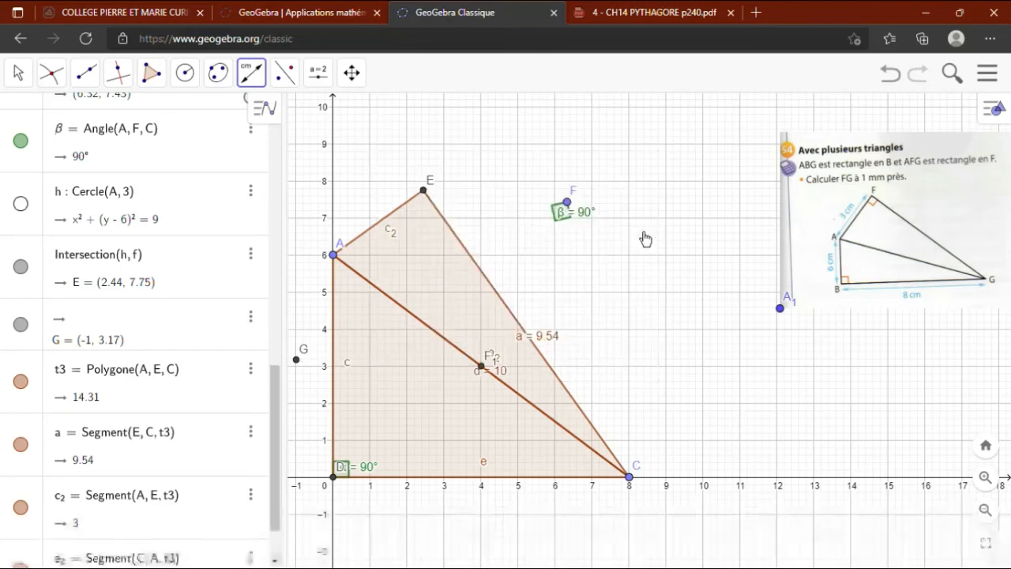
Hide the free point F at (6.32, 7.43) and its angle AFC.
right_click(567, 203)
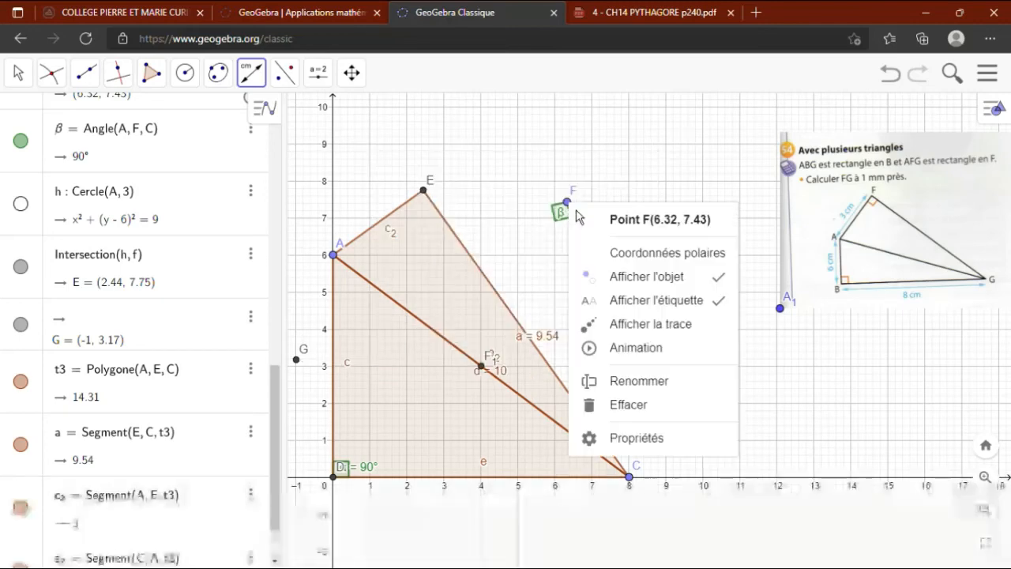
left_click(646, 277)
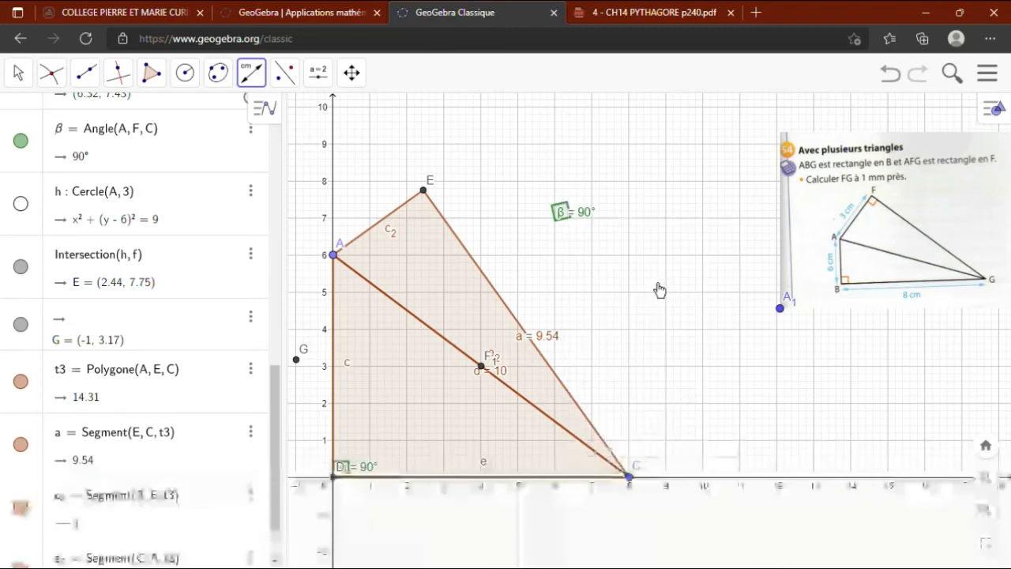
right_click(571, 227)
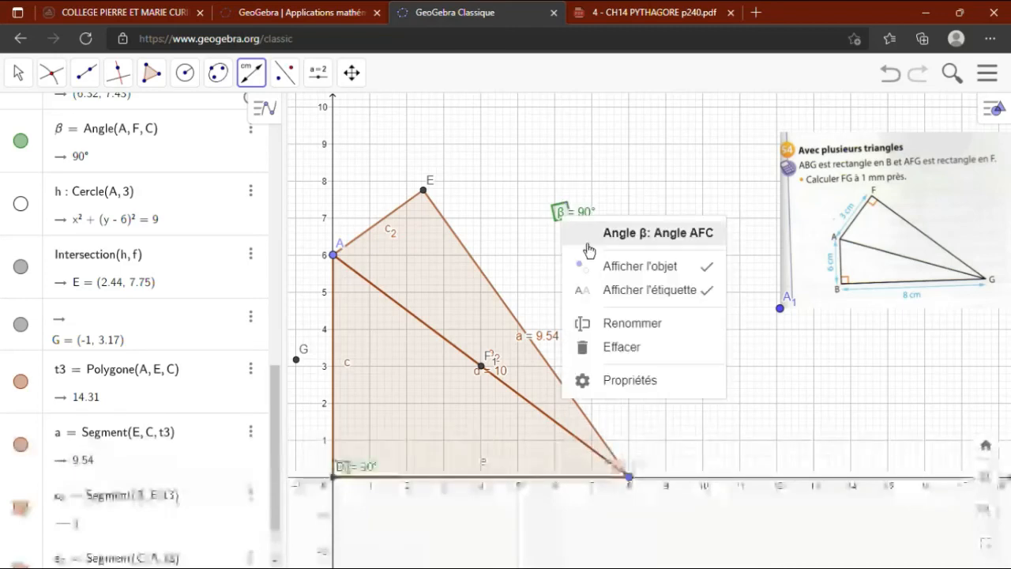
left_click(709, 268)
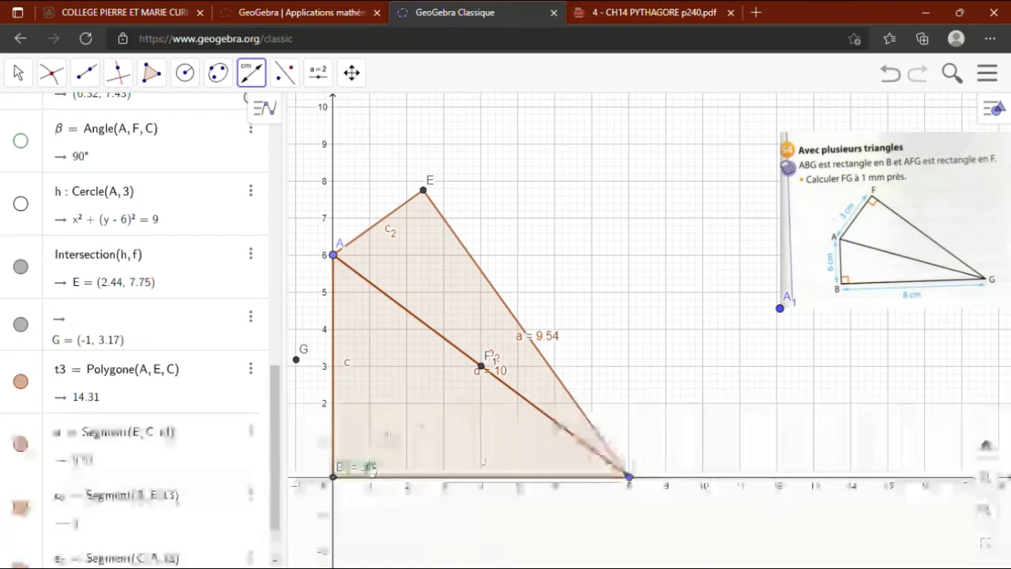
Hide the axes and set the graphics view to no grid.
right_click(632, 196)
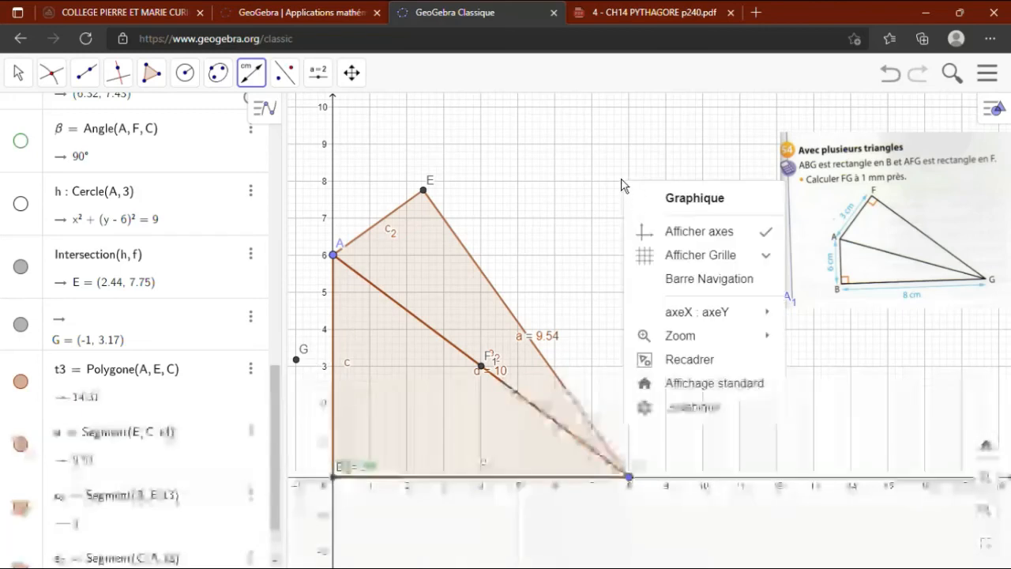
left_click(684, 241)
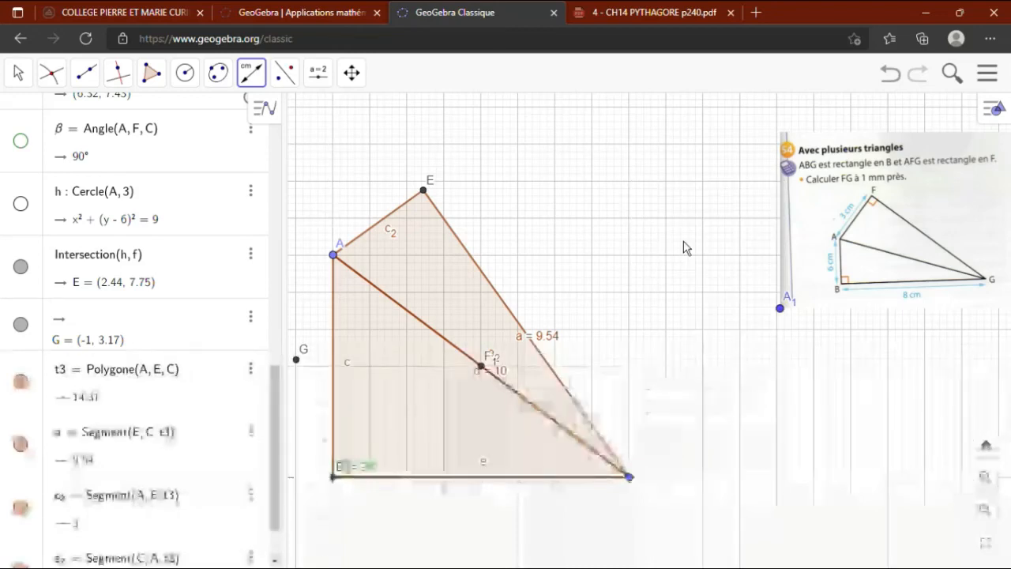
right_click(584, 209)
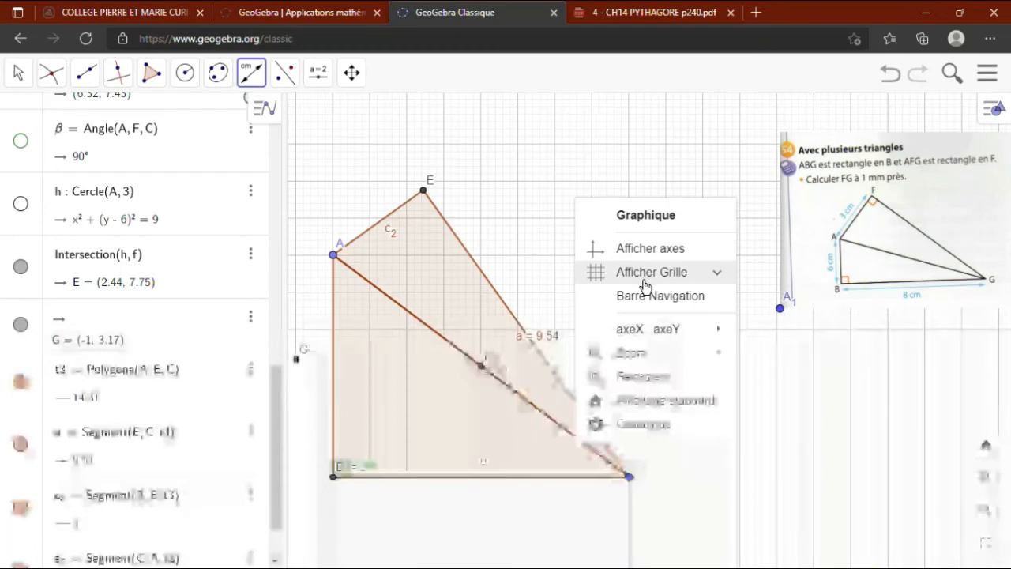
right_click(602, 171)
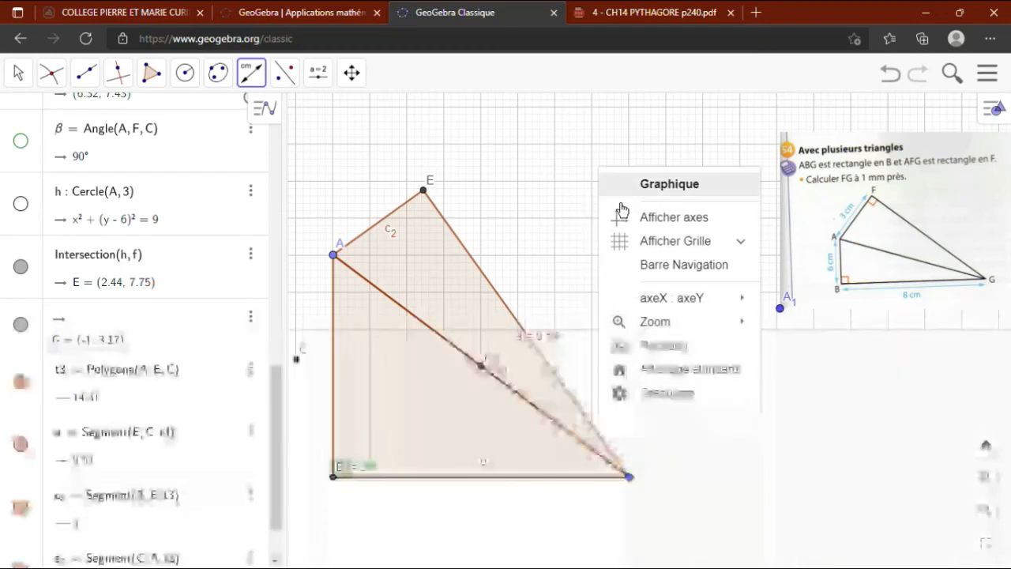
left_click(650, 242)
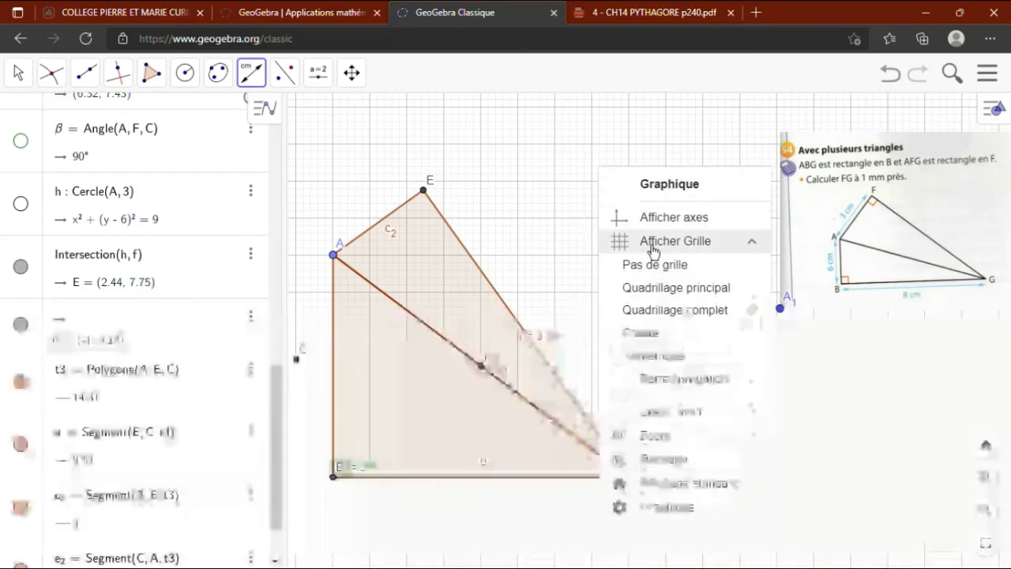
left_click(661, 275)
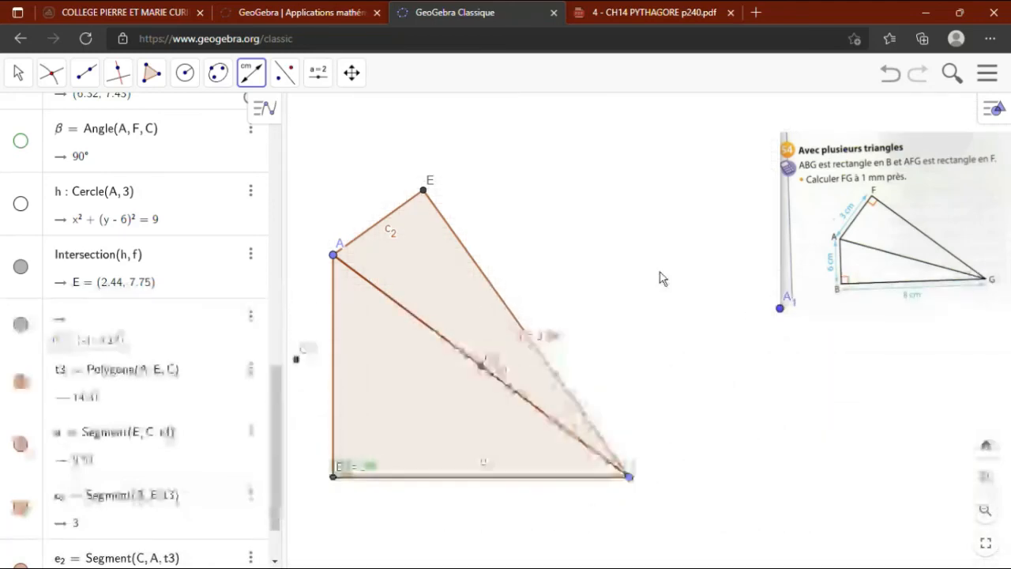
Hide the labels of segments CD and AE, and hide the unused circle intersection G.
right_click(495, 477)
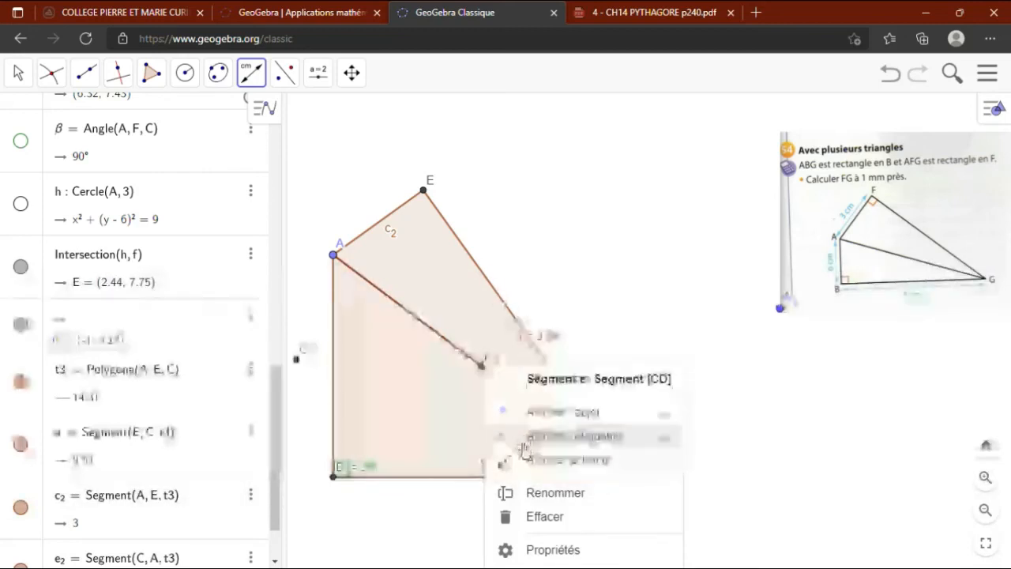
left_click(674, 440)
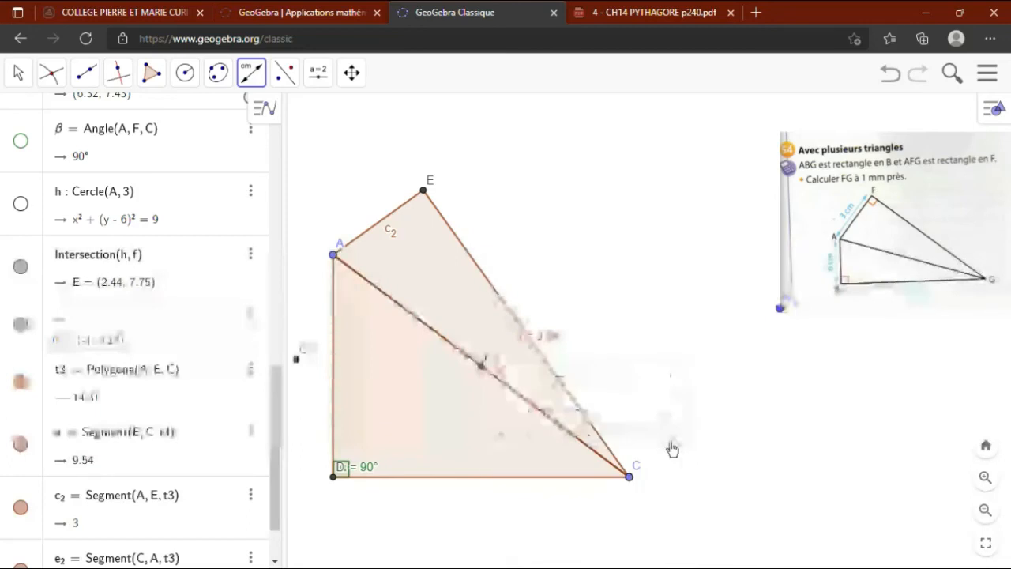
right_click(306, 370)
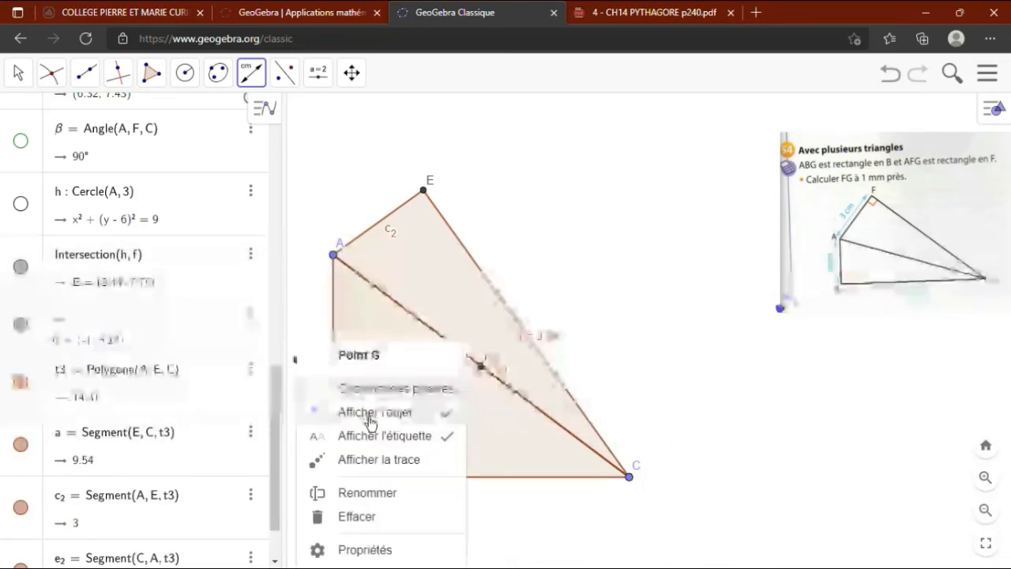
left_click(451, 419)
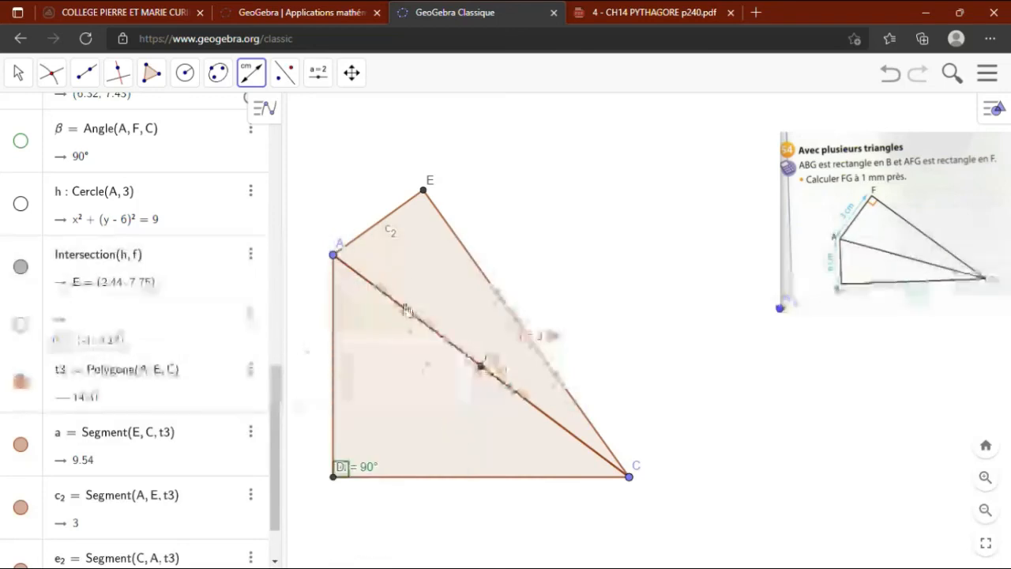
right_click(400, 245)
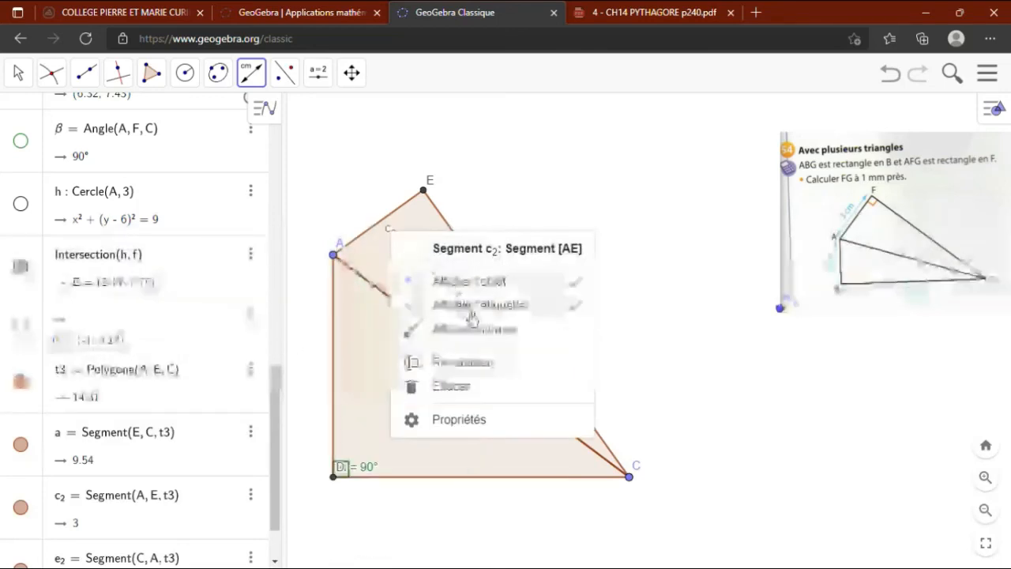
left_click(585, 318)
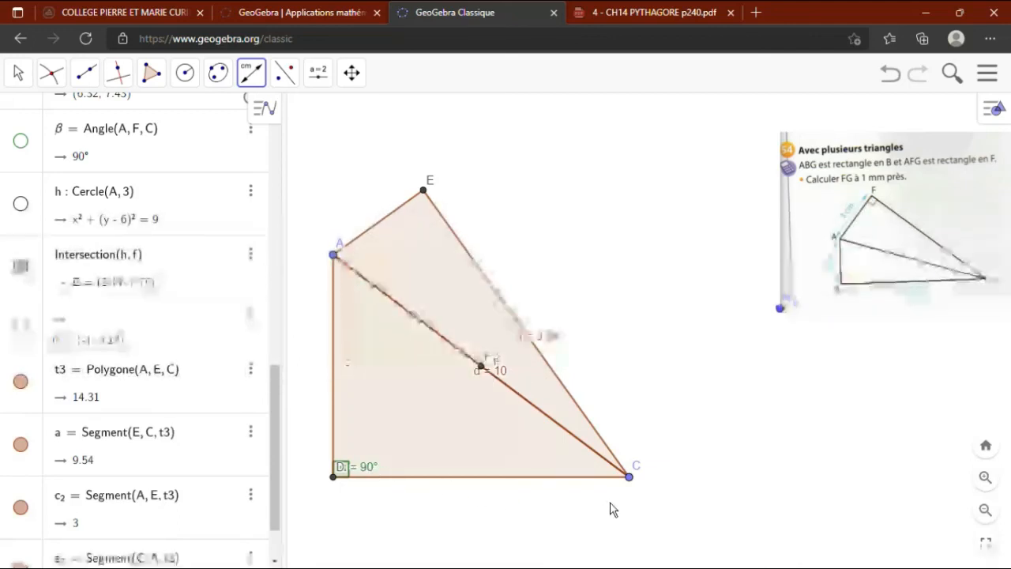
Rename point C as G.
right_click(630, 478)
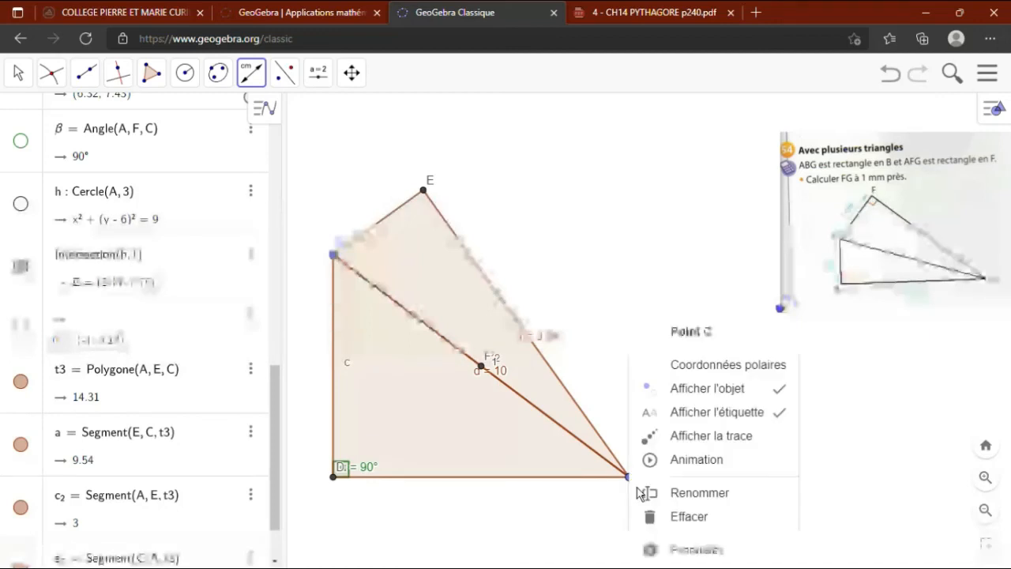
left_click(685, 494)
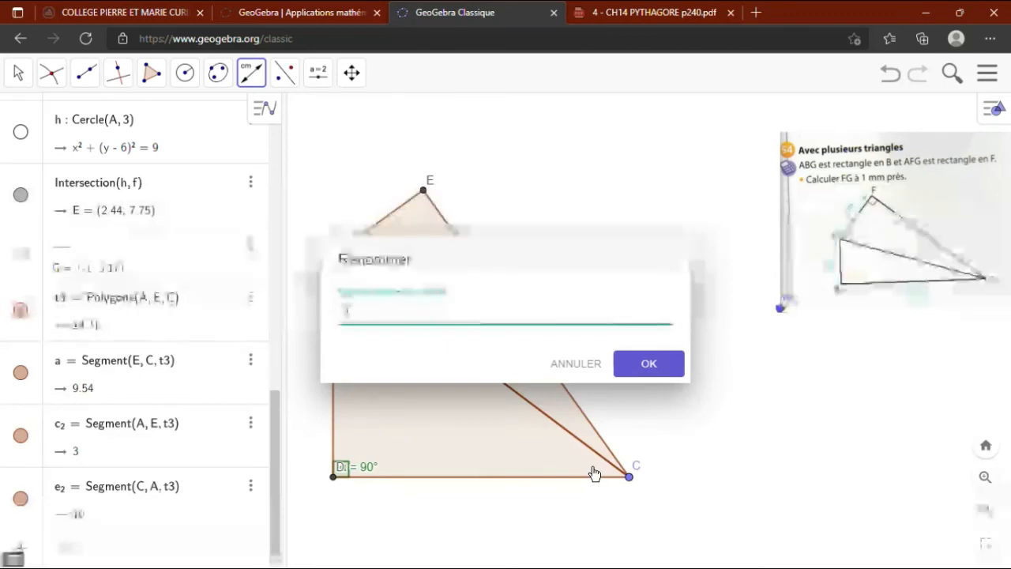
type("G")
key("Return")
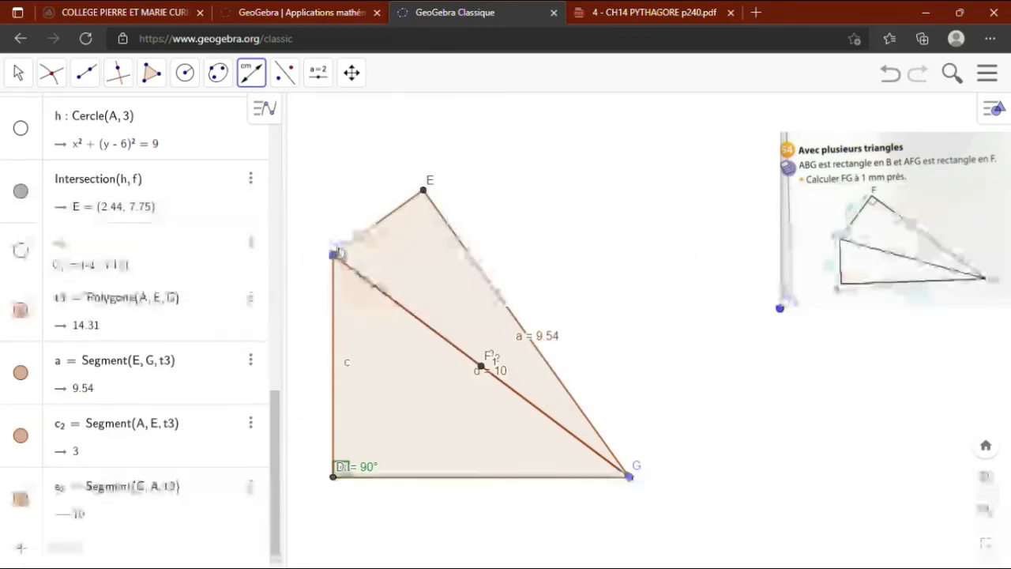
Rename the upper vertex E as F.
right_click(425, 192)
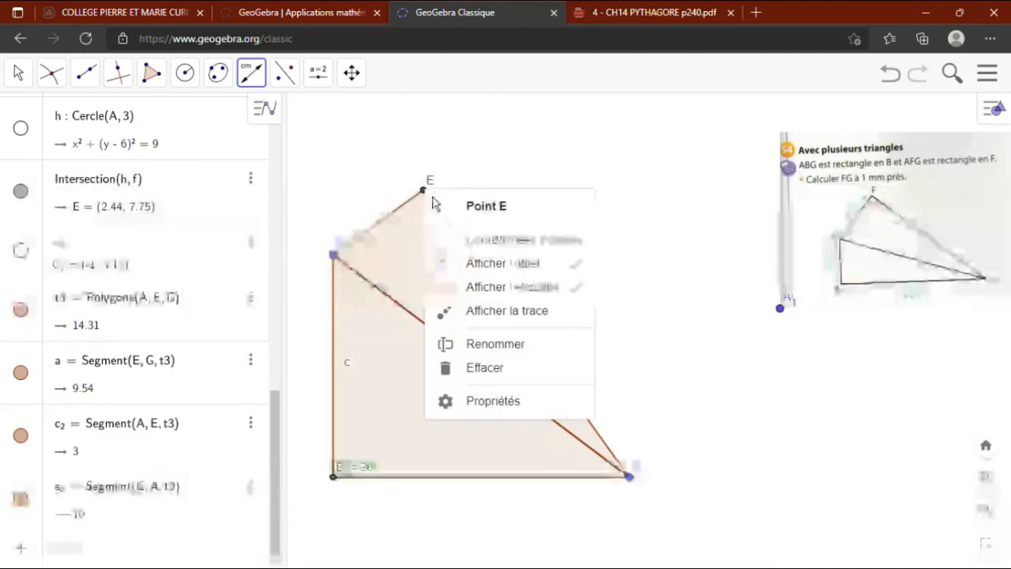
left_click(478, 347)
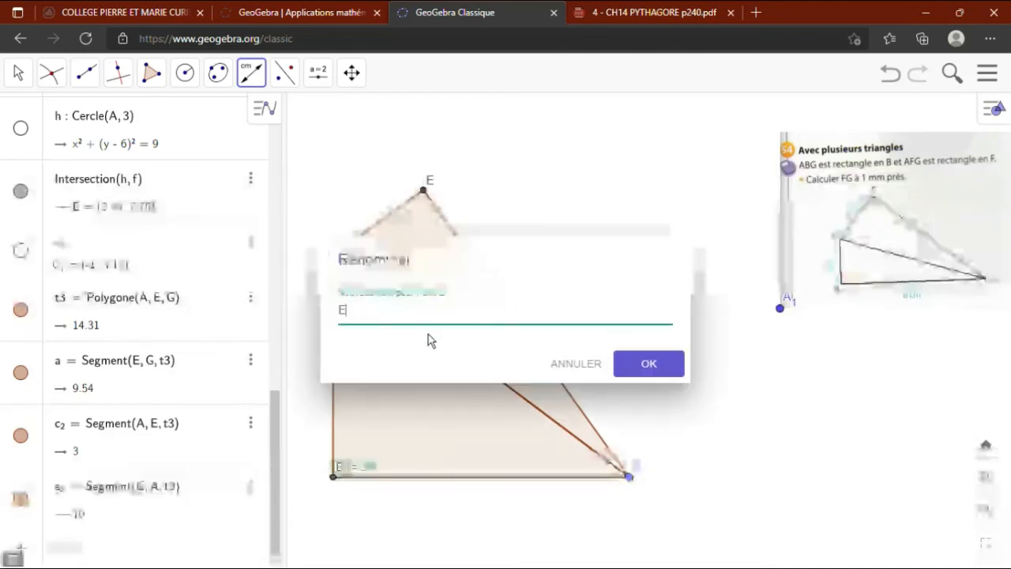
key("BackSpace")
type("F")
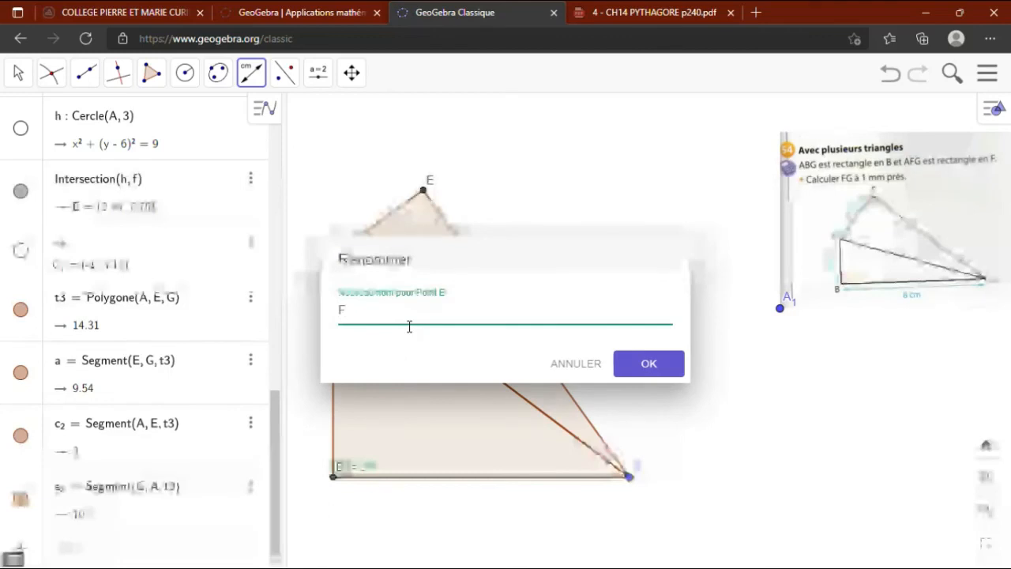
left_click(662, 371)
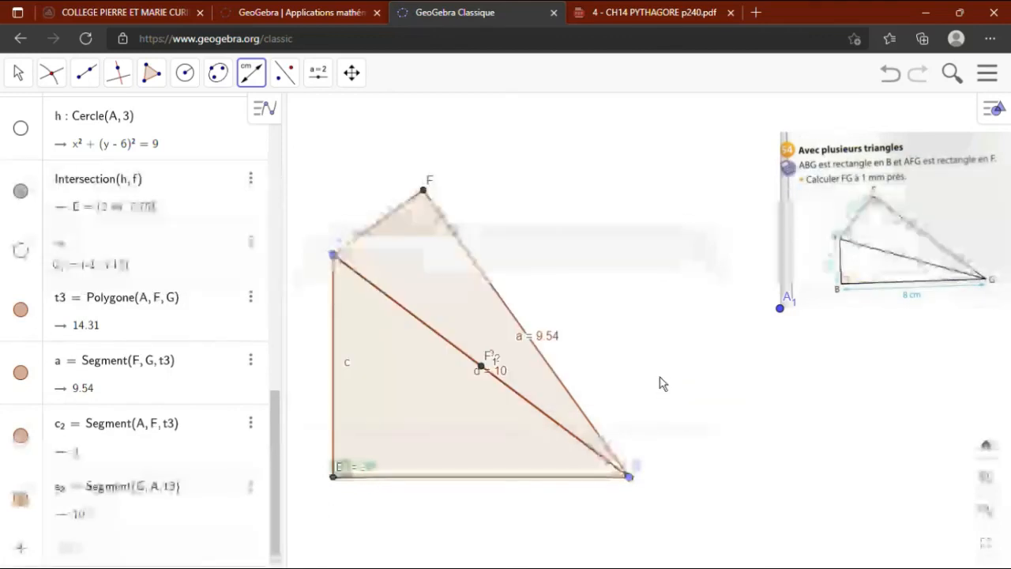
Rename the right-angle vertex D as B.
right_click(339, 485)
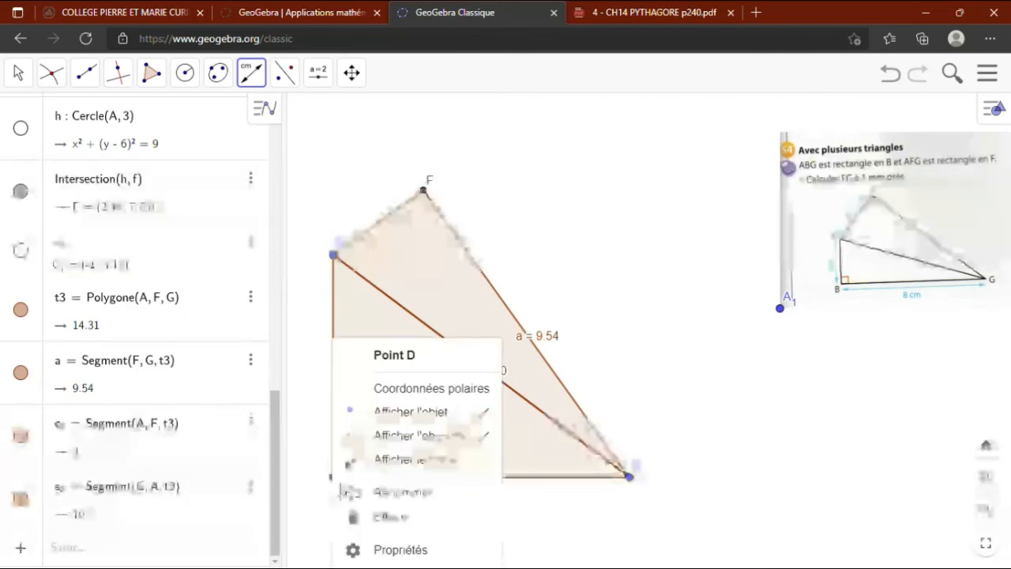
left_click(395, 492)
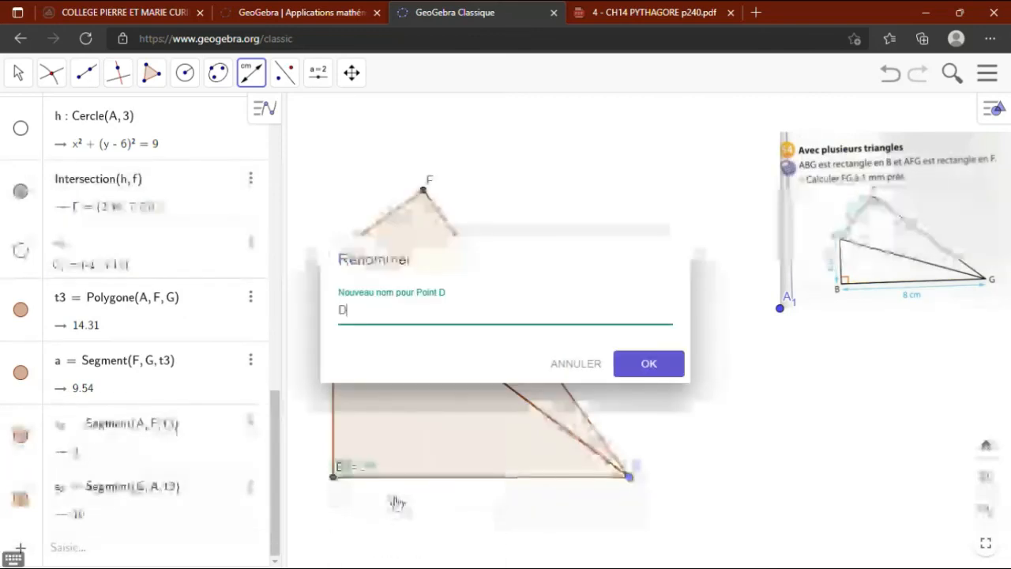
key("BackSpace")
type("B")
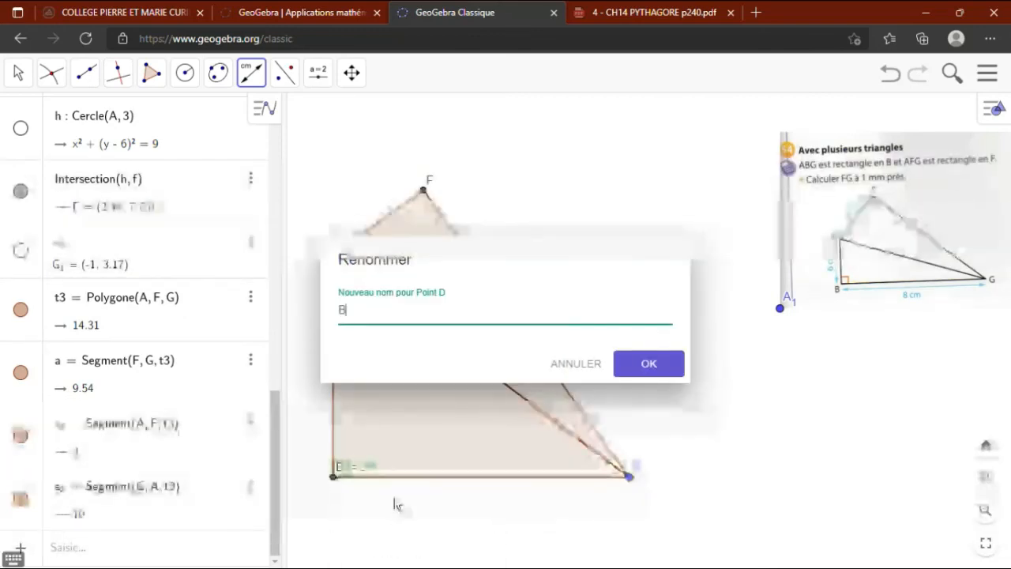
left_click(649, 364)
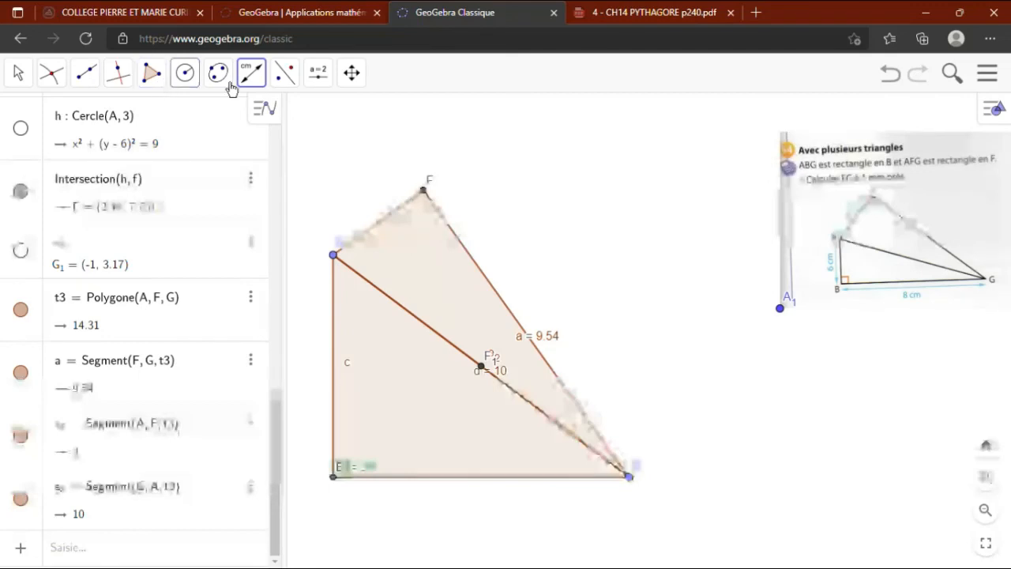
Mark angle AFG at vertex F with the Angle tool, using points A, F and G.
left_click(261, 85)
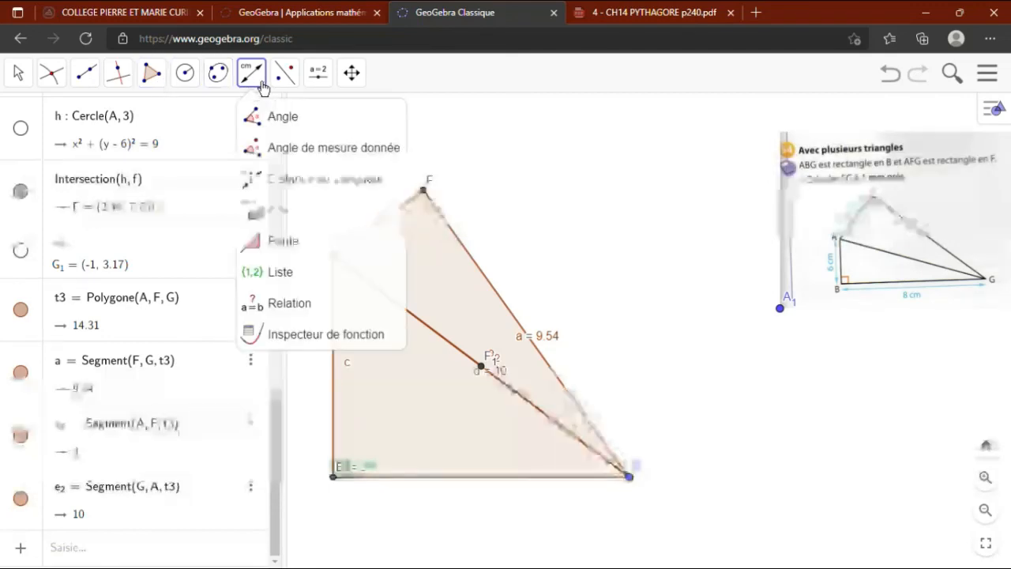
left_click(276, 120)
left_click(350, 258)
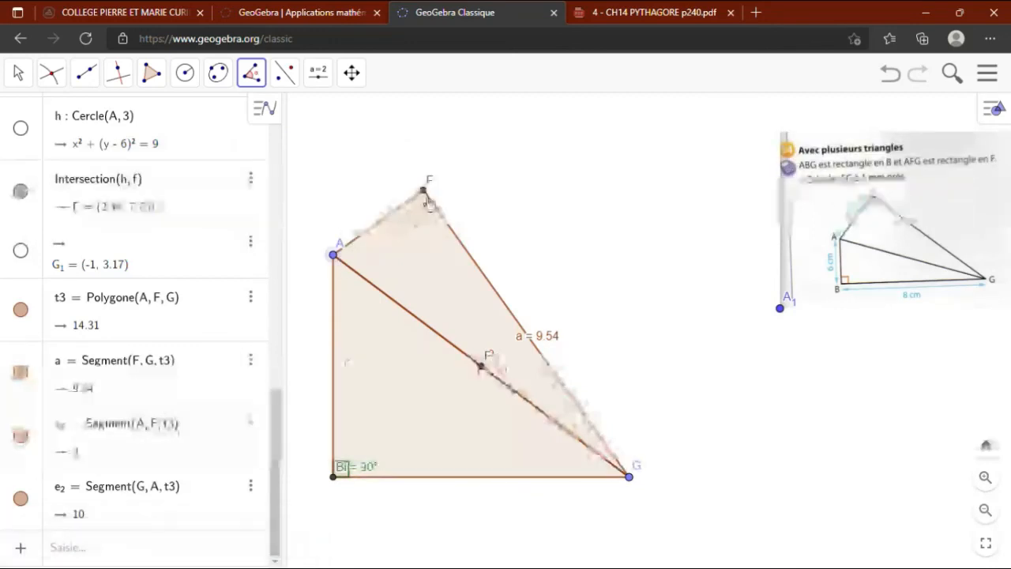
left_click(424, 191)
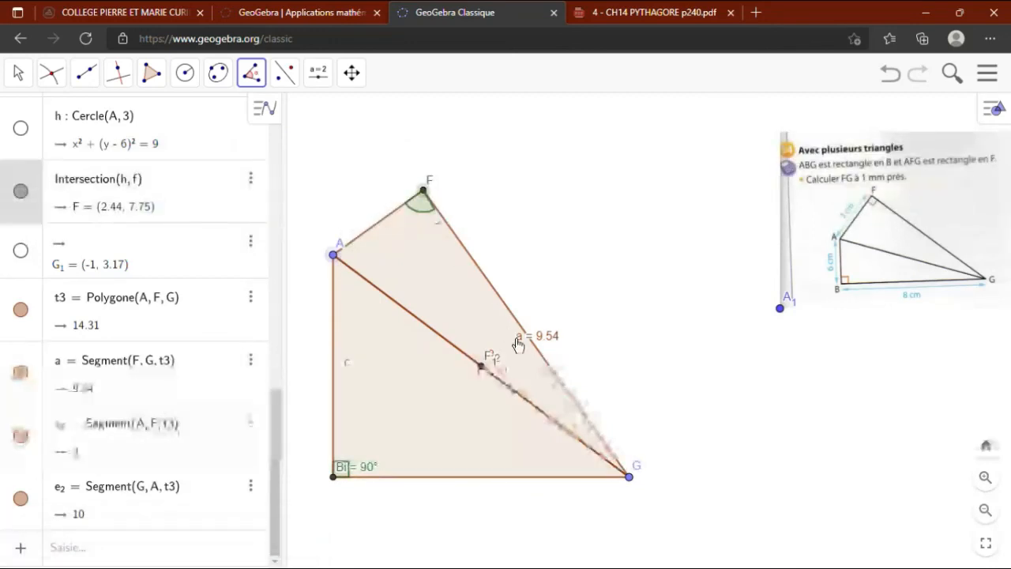
left_click(639, 485)
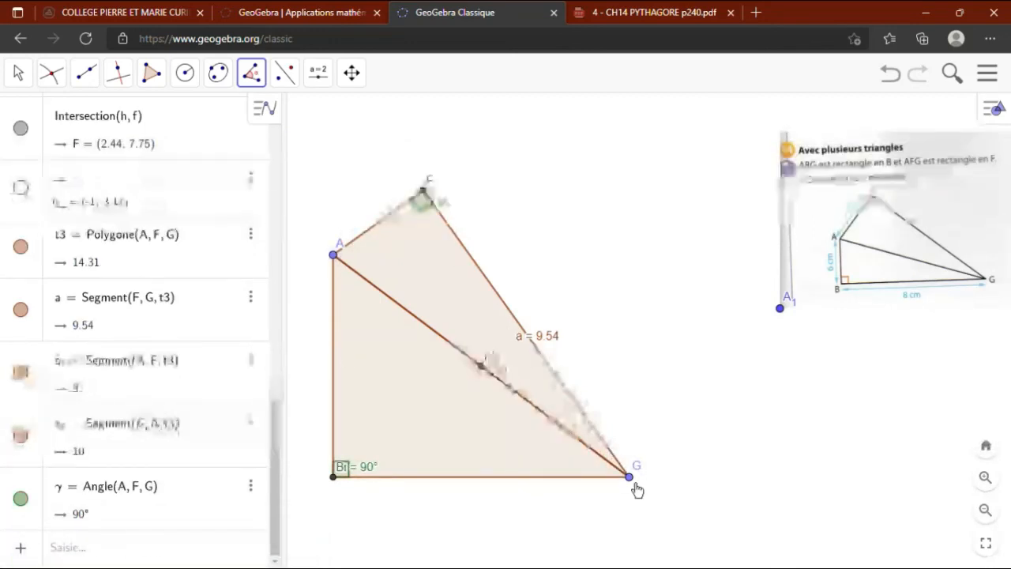